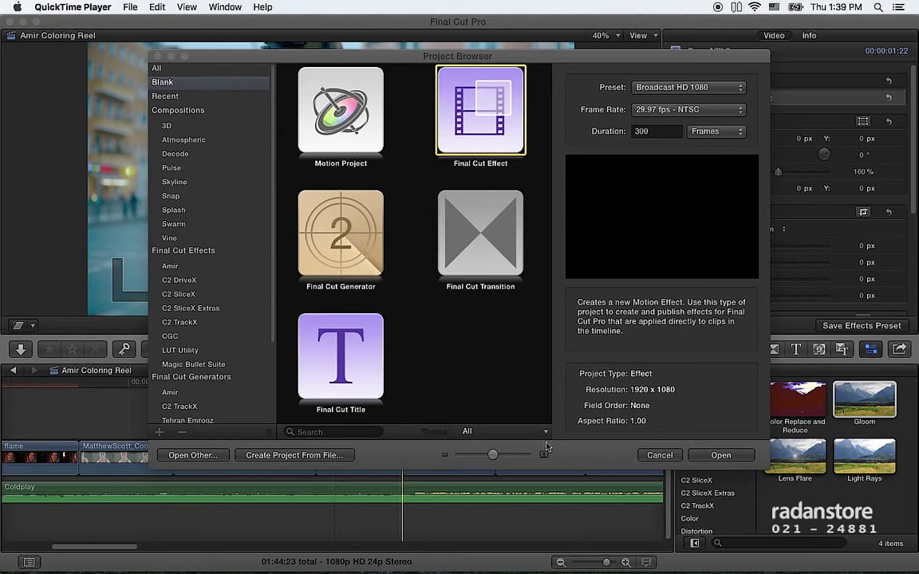
- Bring the Final Cut Pro window with the Amir Coloring Reel timeline in front of Motion's Project Browser
click(363, 507)
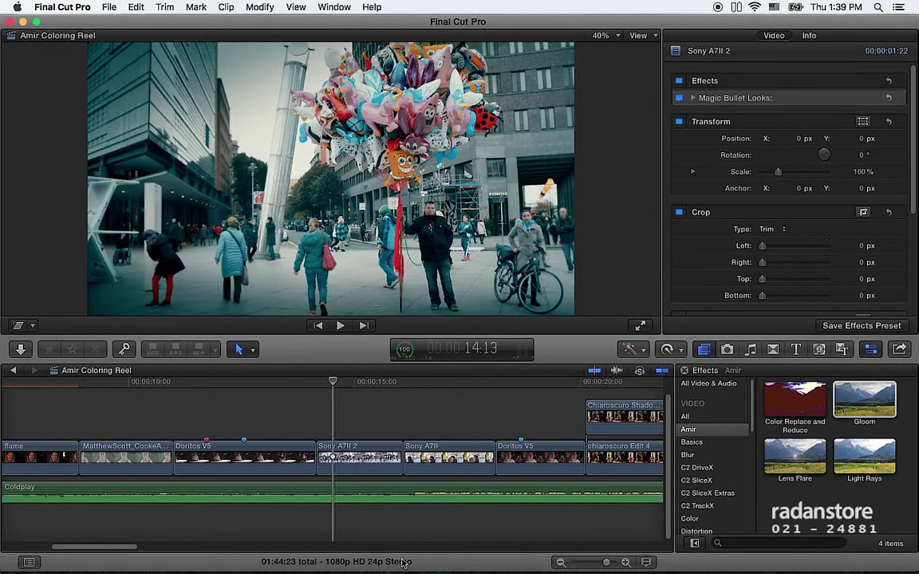
- Park the playhead at 14:18 in the Amir Coloring Reel timeline
click(344, 383)
drag(343, 382, 345, 384)
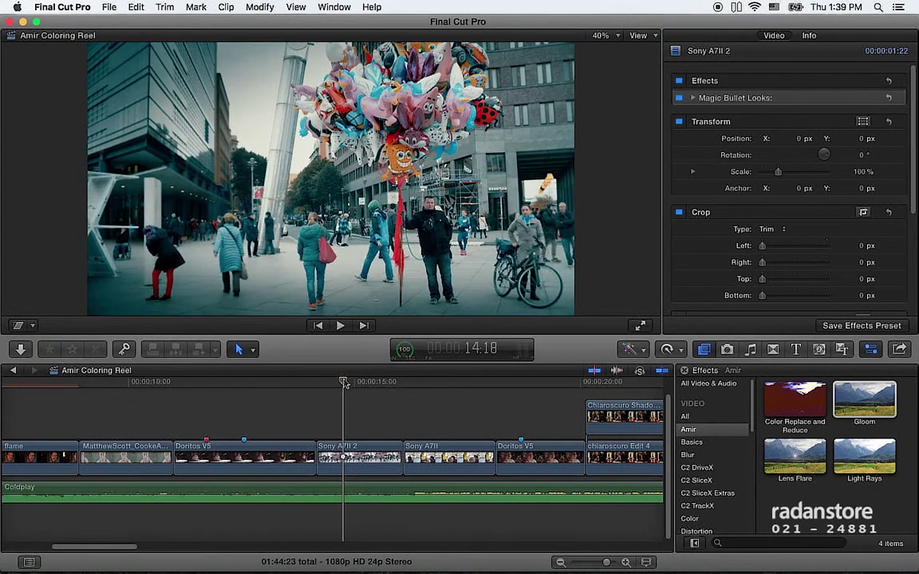
key(super+Tab)
key(super+Tab)
key(Tab)
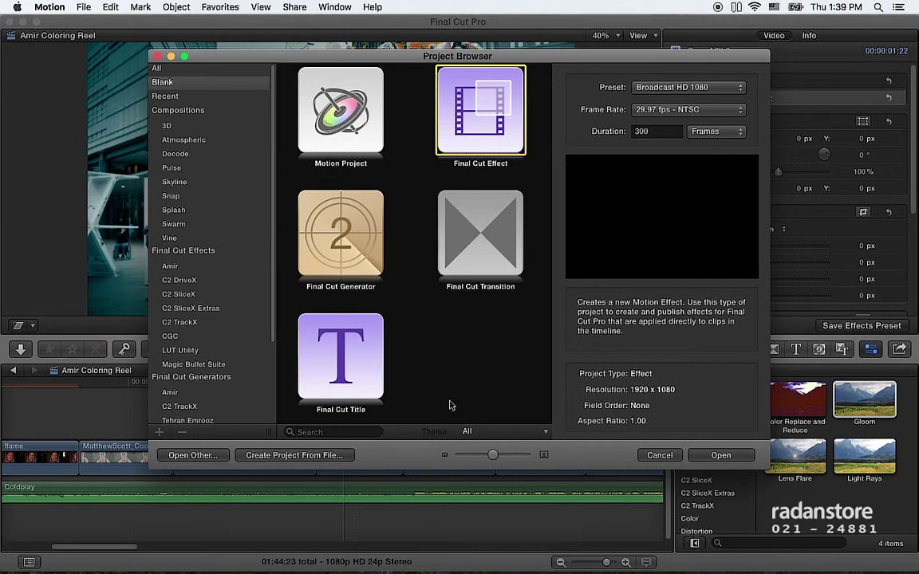
key(super+Tab)
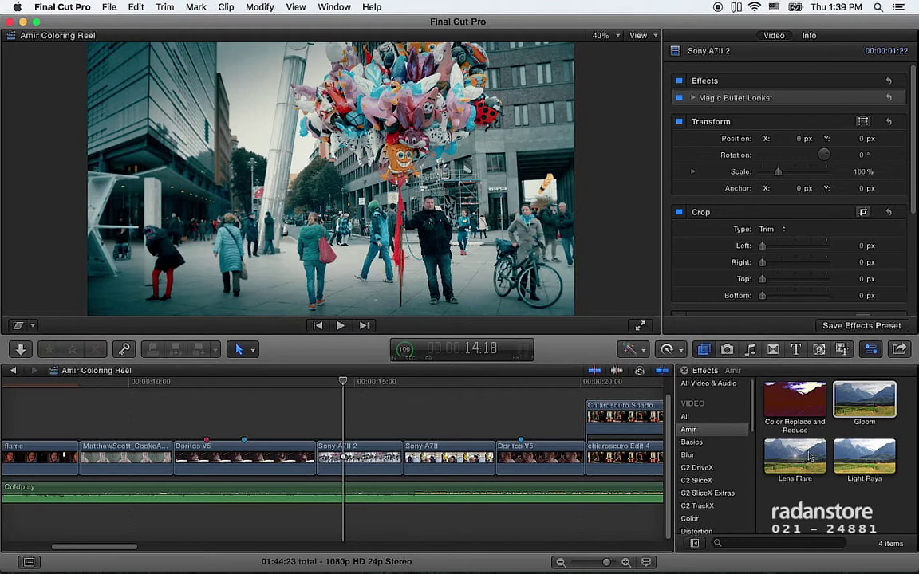
- Preview the Light Rays and Lens Flare effects, then return to Motion's new-project browser
click(862, 466)
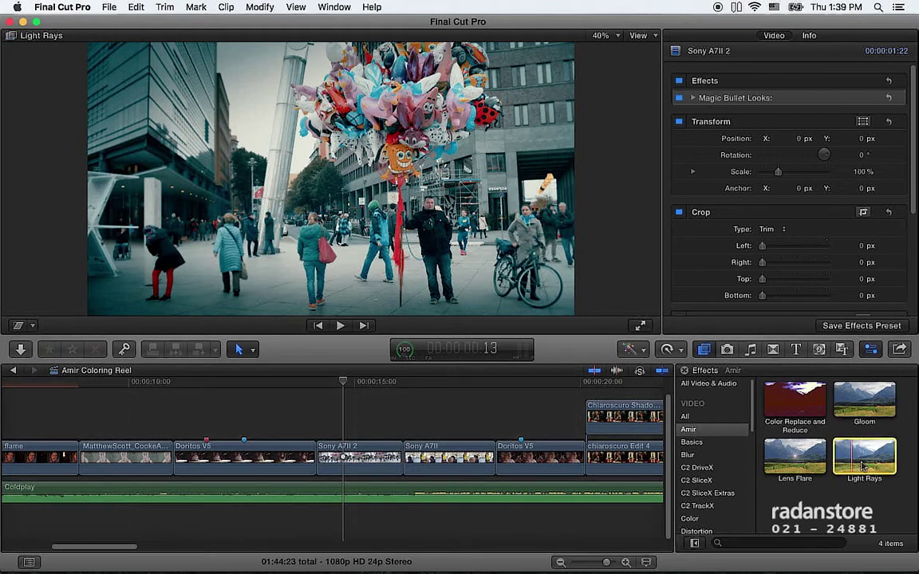
click(794, 456)
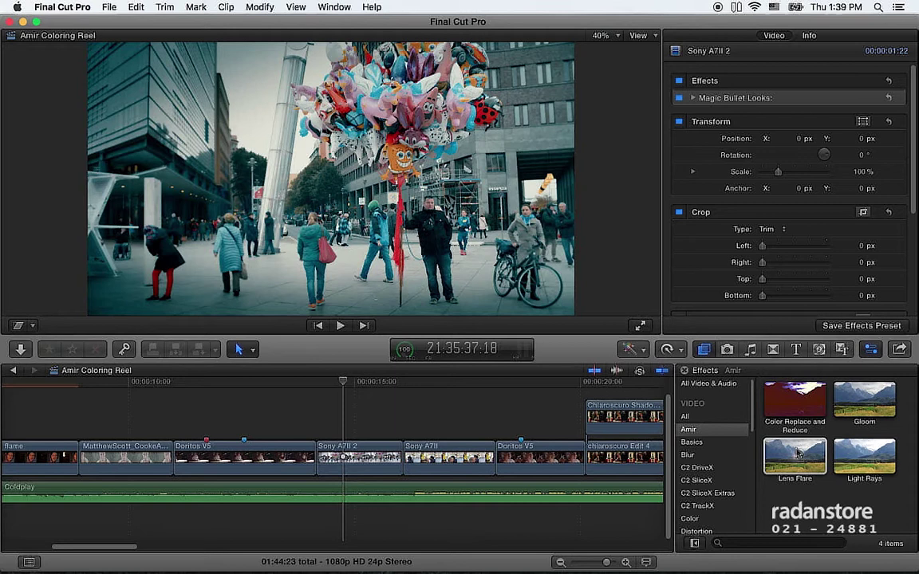
key(super+Tab)
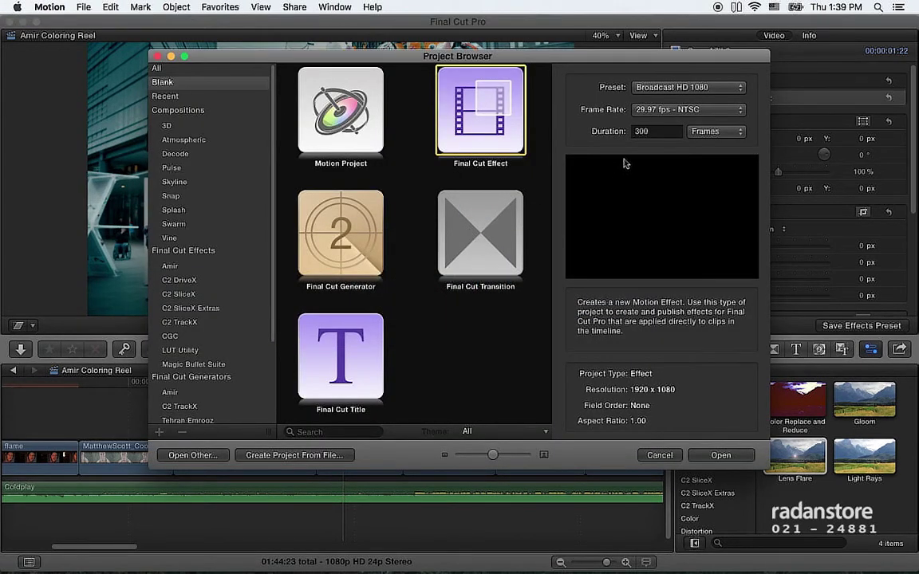
- Create a 1920×1080, 25 fps Final Cut Effect project and show the Library
click(650, 109)
click(647, 98)
key(Return)
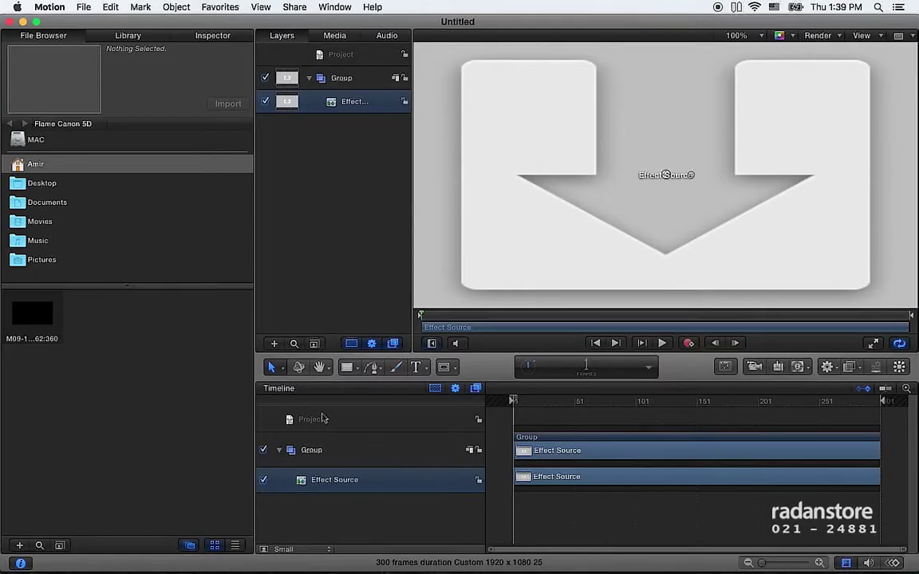
click(137, 35)
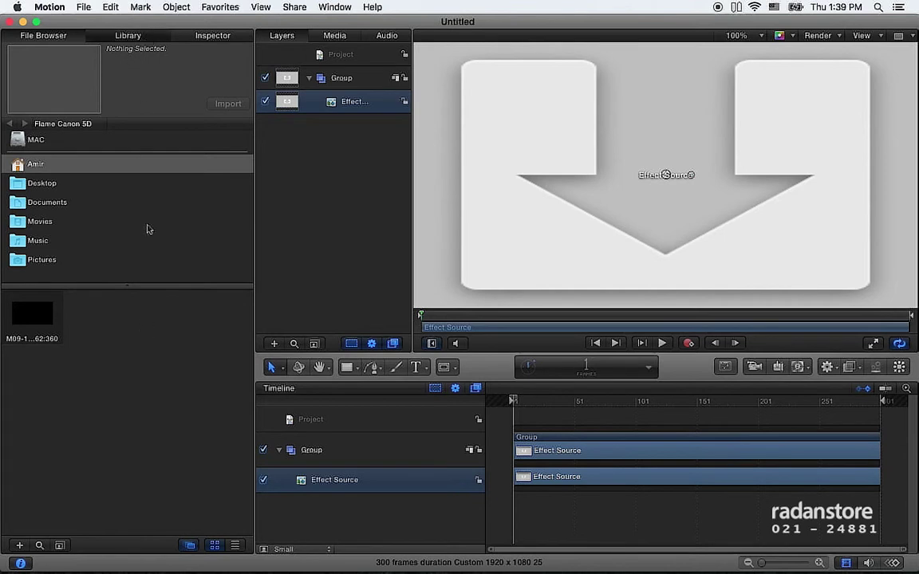
- List the Library's Sharpen filters, then switch back to Final Cut Pro
click(46, 150)
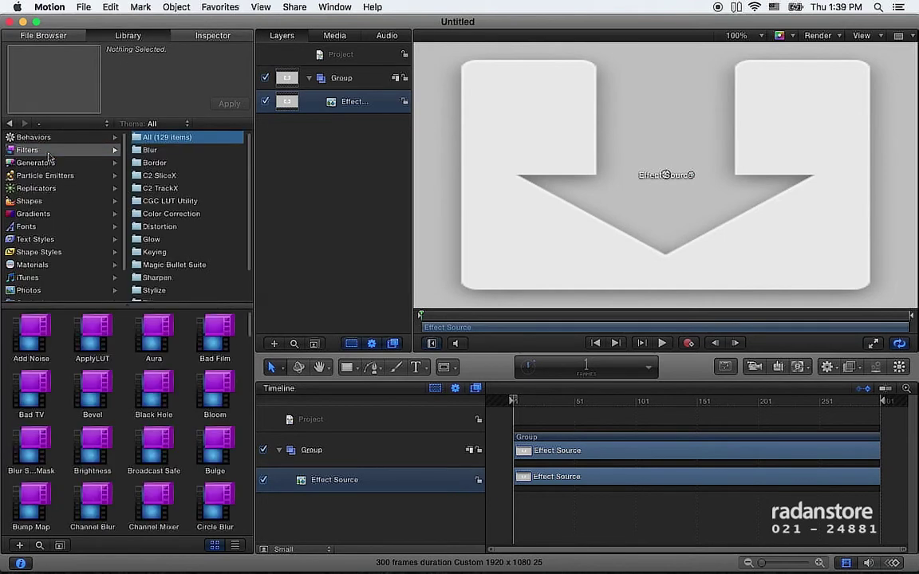
scroll(179, 271, down, 2)
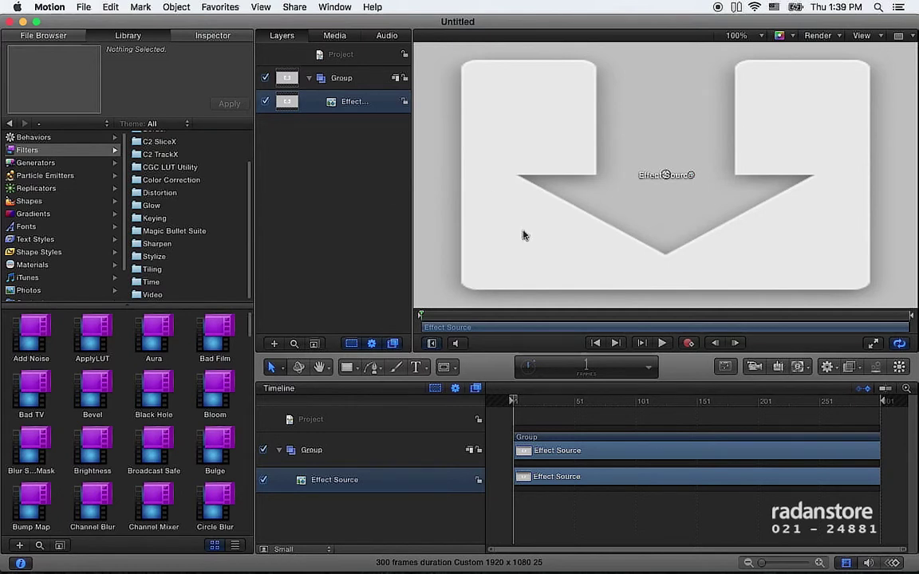
click(188, 243)
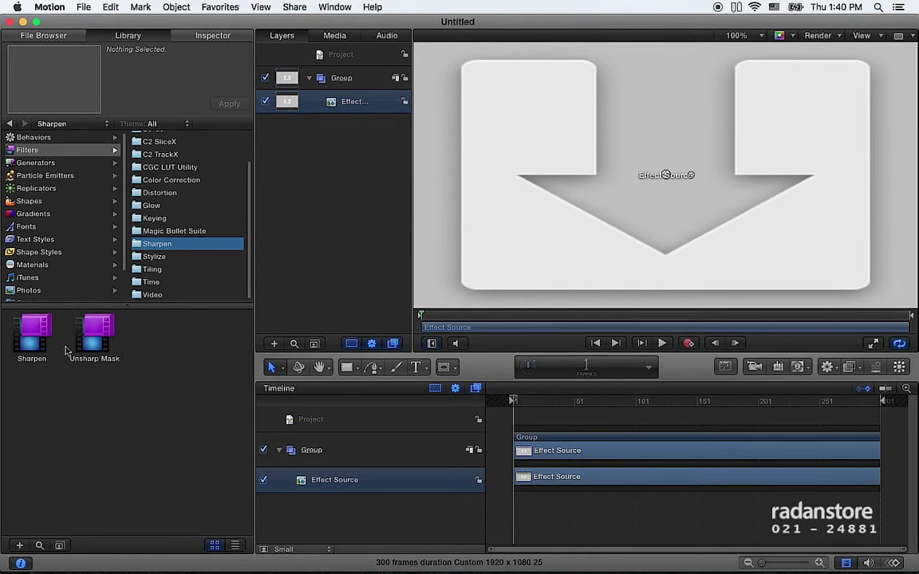
key(super+Tab)
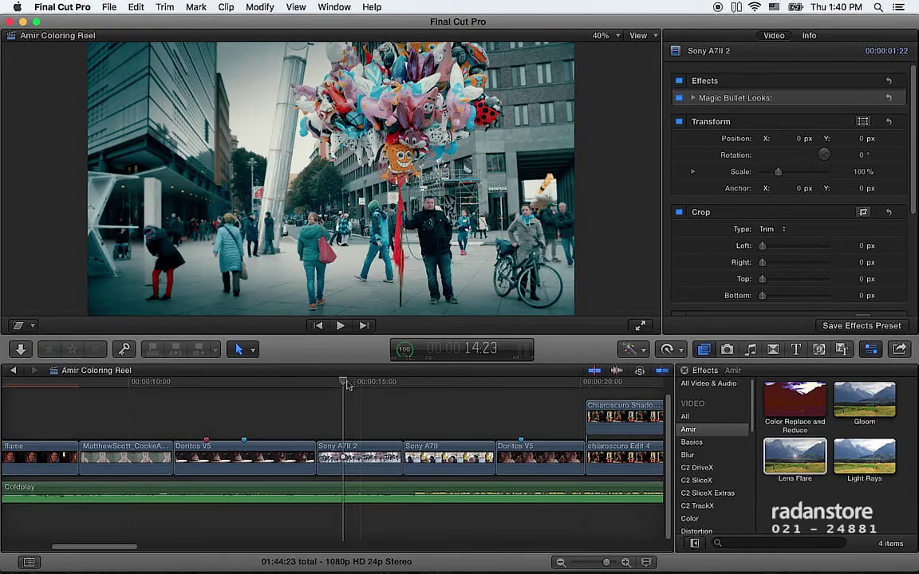
- Put the playhead back at 14:18 and return to the untitled Motion effect project
click(346, 384)
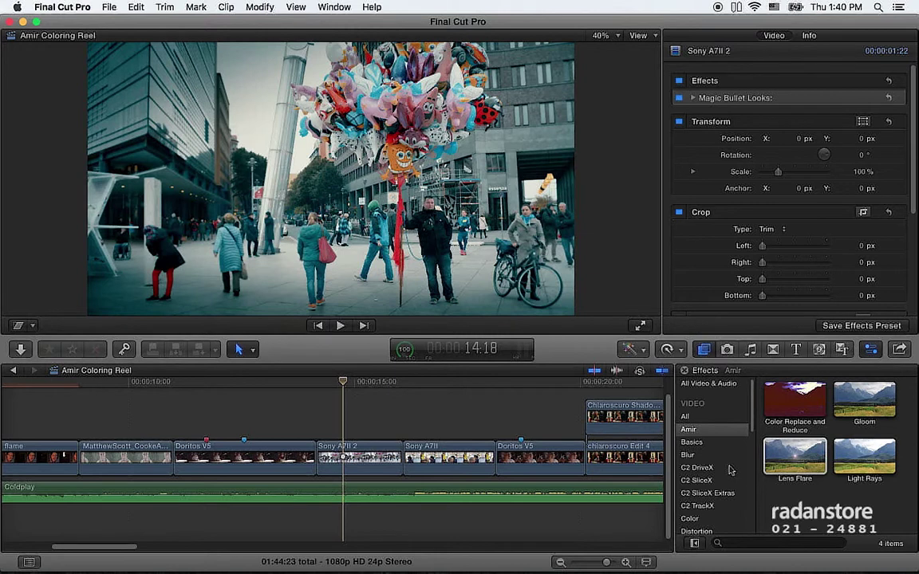
key(super+Tab)
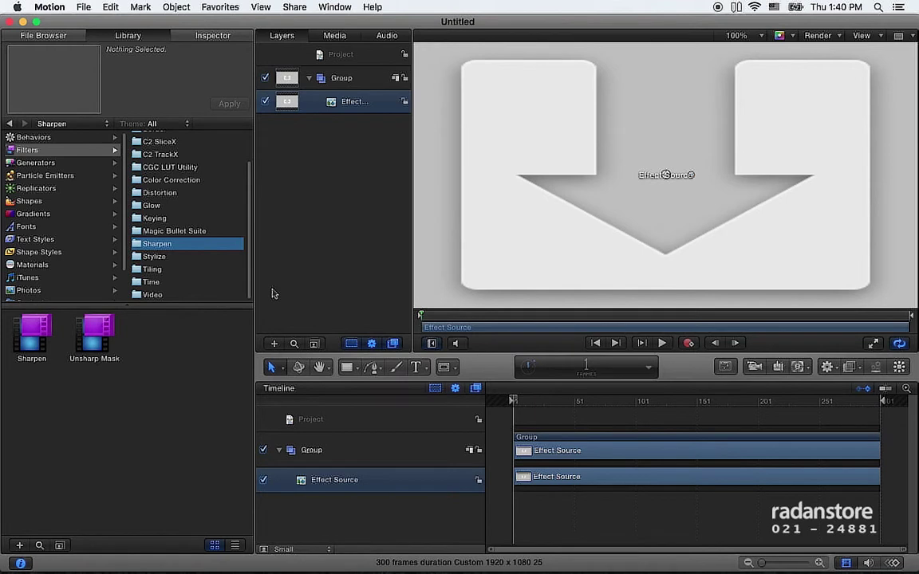
- Browse the Backgrounds replicators, previewing Lounge and Oblong
click(83, 188)
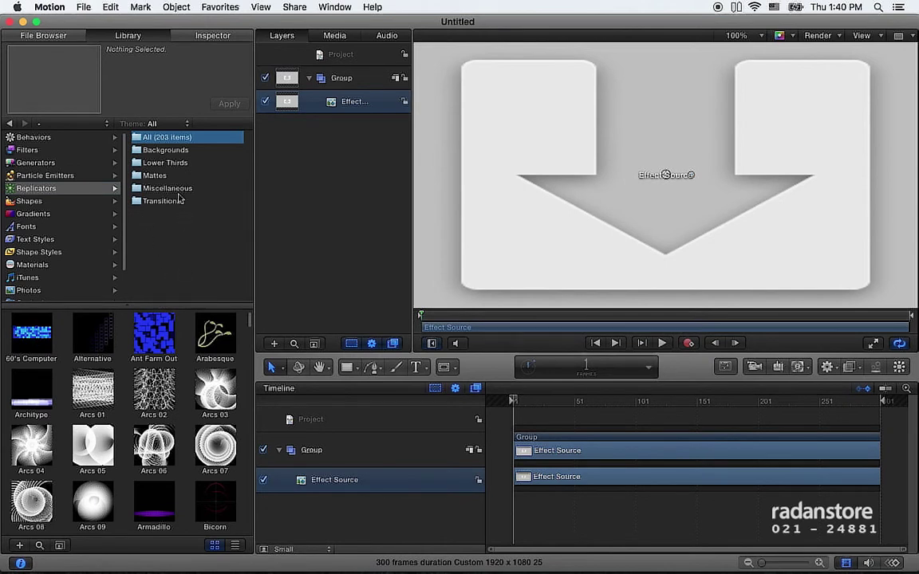
click(177, 152)
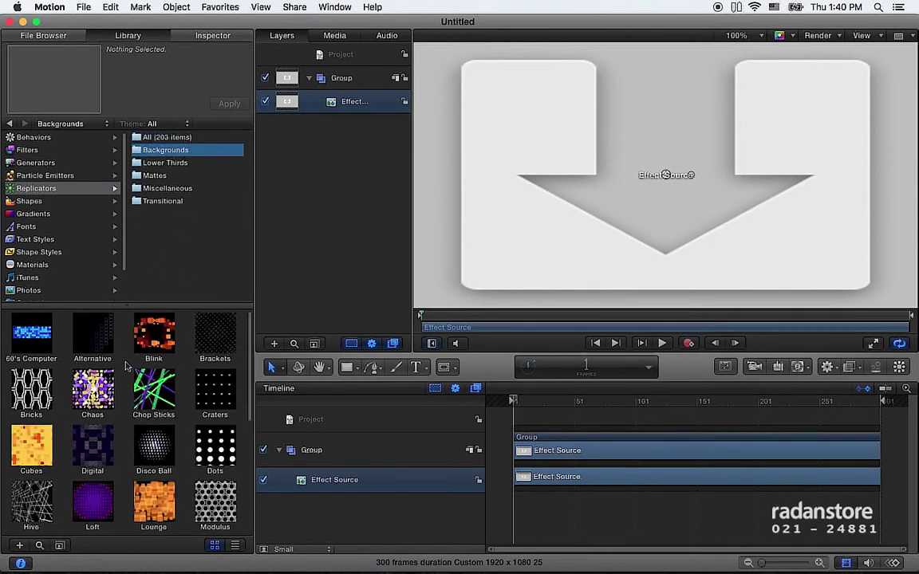
scroll(157, 351, down, 5)
click(150, 351)
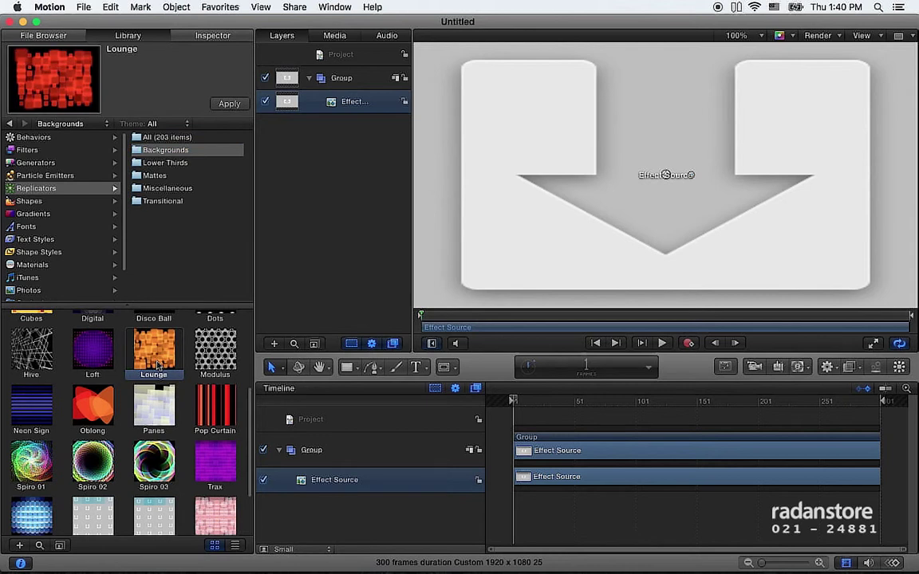
click(93, 411)
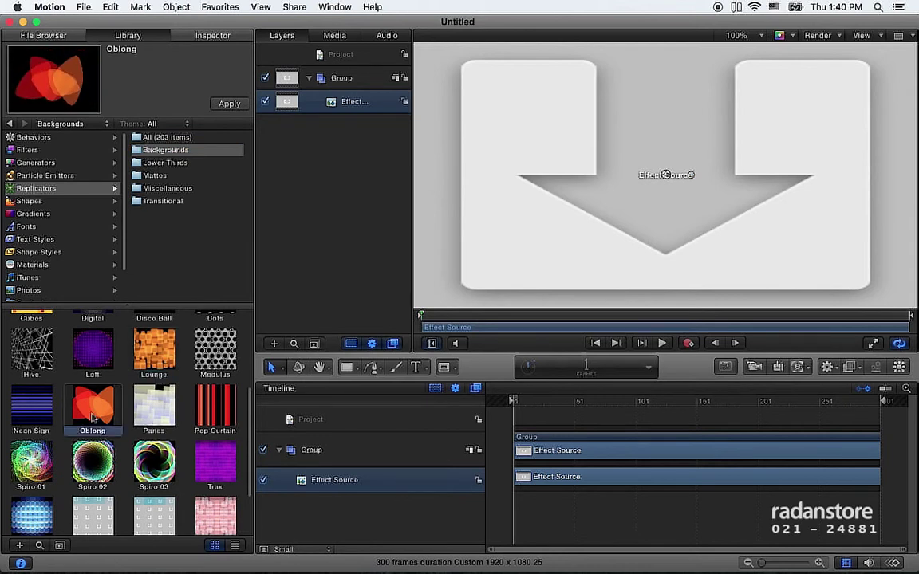
scroll(93, 414, up, 1)
- Preview Transitional and Miscellaneous replicators like Dots Burst Edge In, Curved Drops and Flourish Curl
click(168, 201)
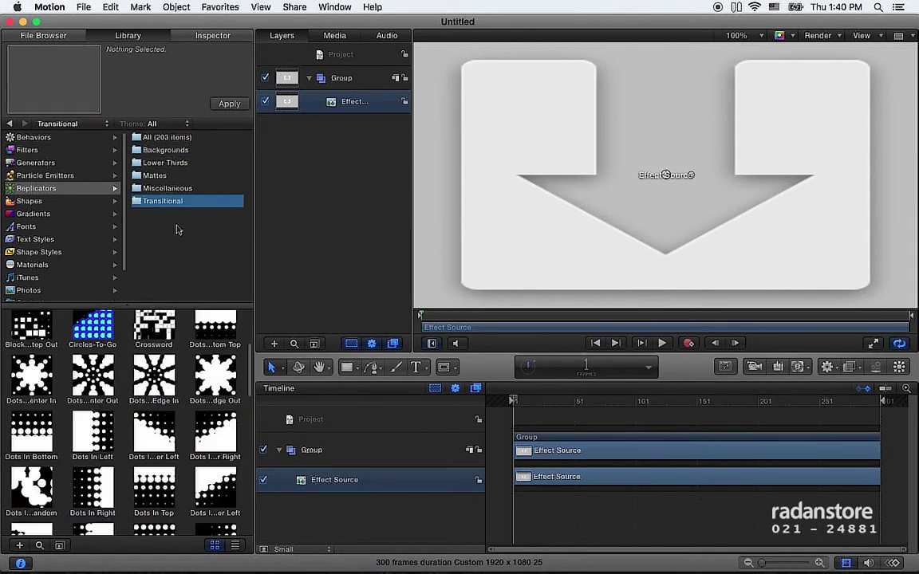
click(159, 379)
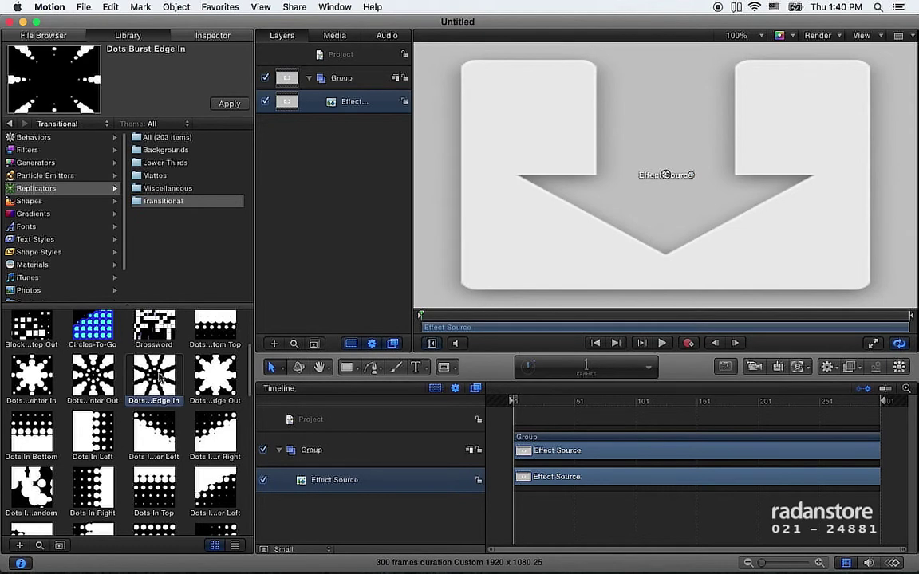
click(163, 189)
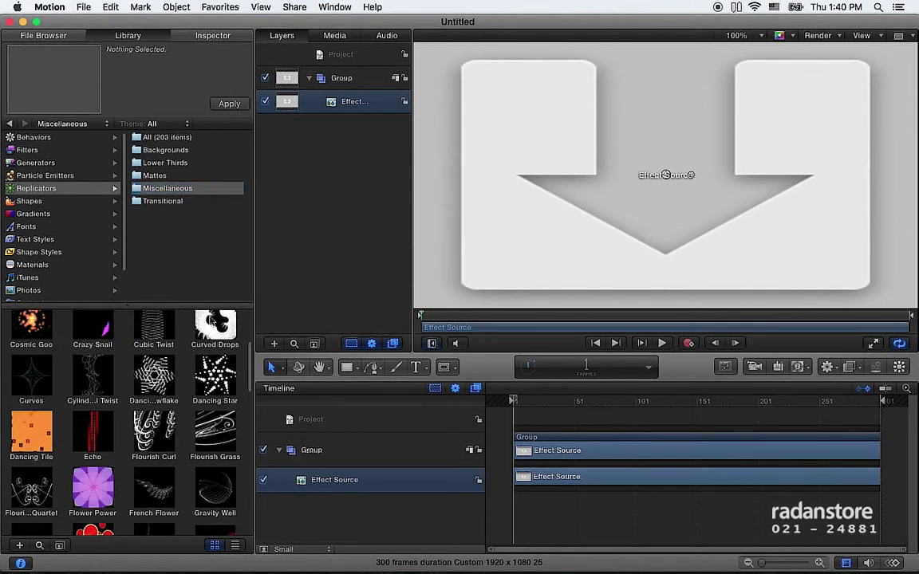
click(211, 323)
scroll(192, 339, down, 2)
click(213, 363)
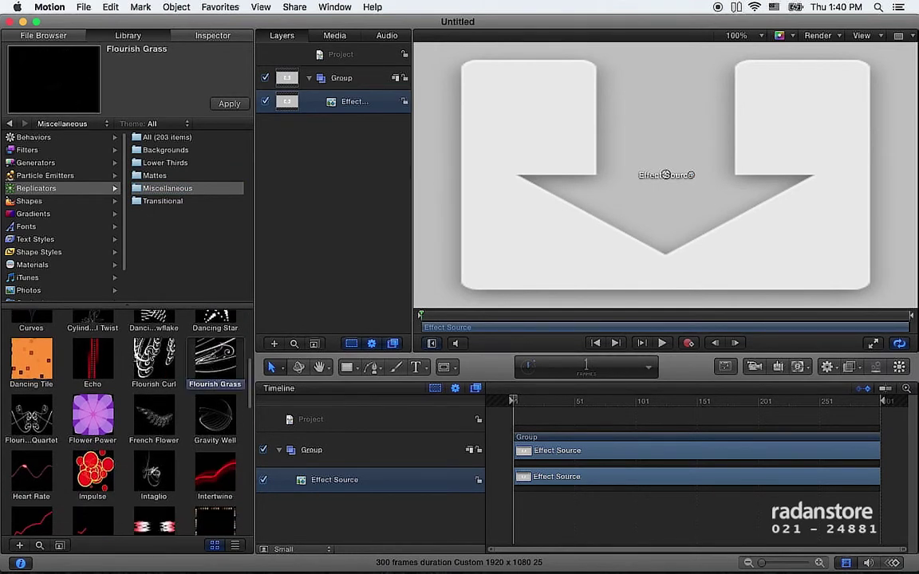
click(147, 351)
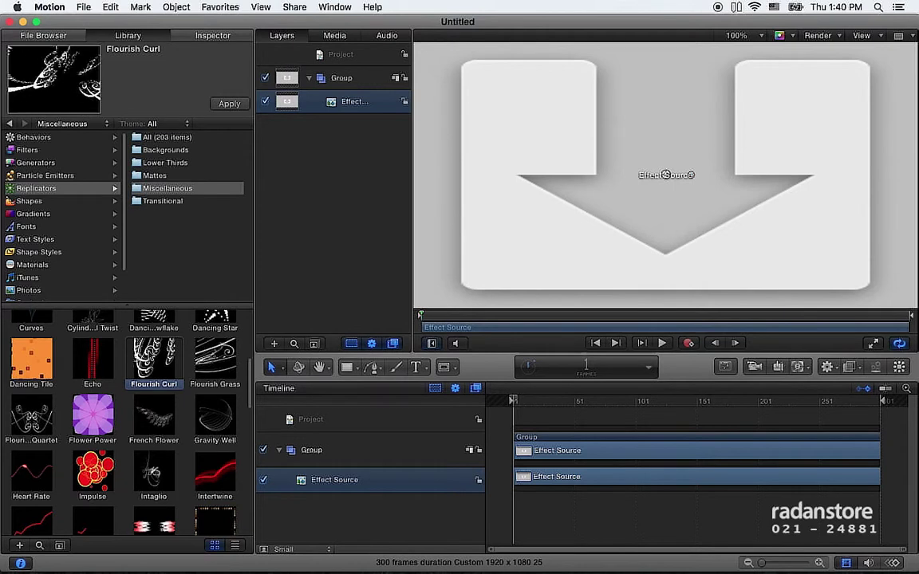
click(48, 175)
- Open the Library's Generators folder, then switch over to Final Cut Pro
click(62, 164)
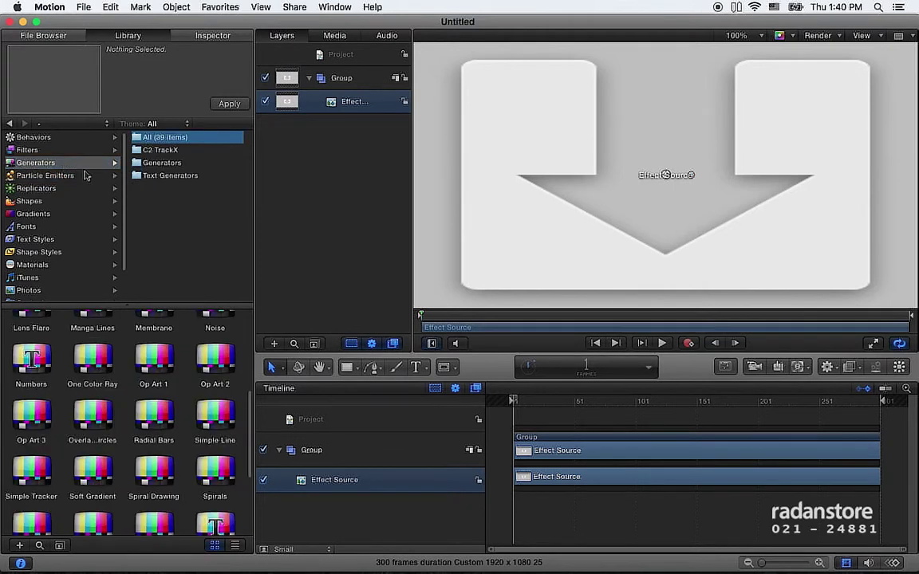
click(179, 176)
click(181, 164)
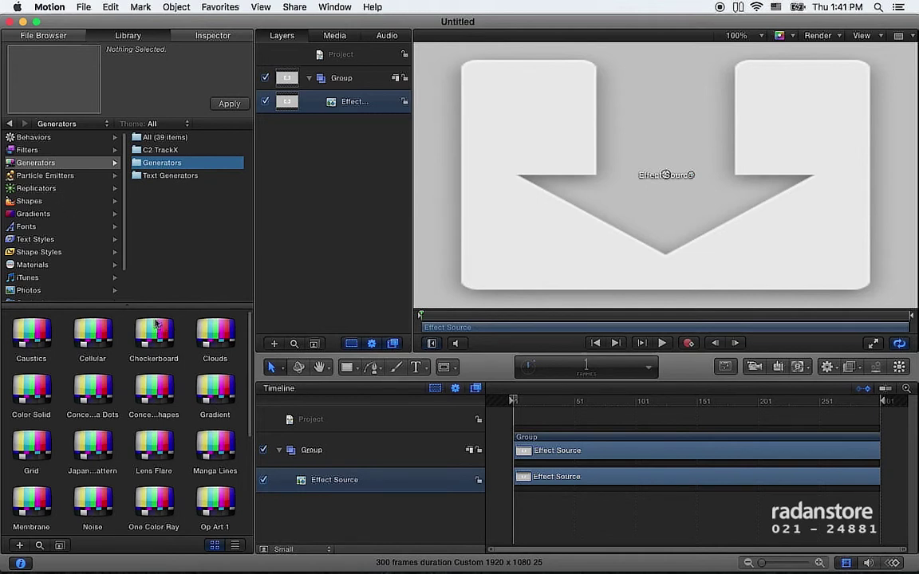
key(super+Tab)
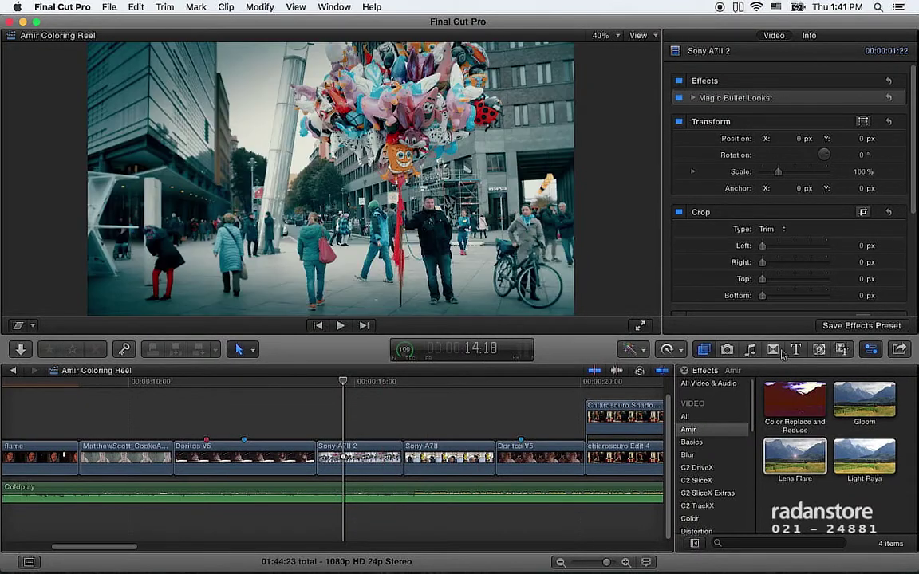
- Place Grid Generator as a connected clip above the Sony A7II clip and select it
click(817, 351)
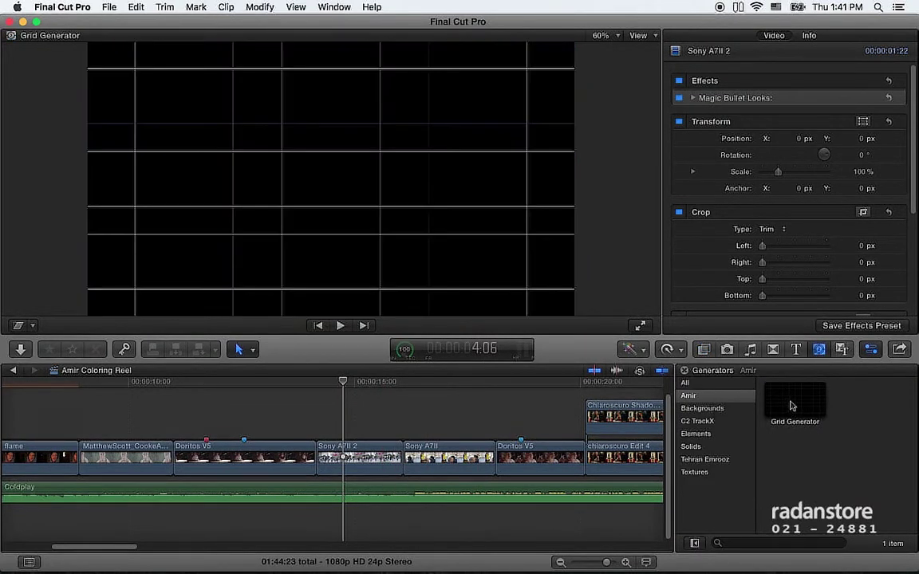
drag(791, 399, 325, 415)
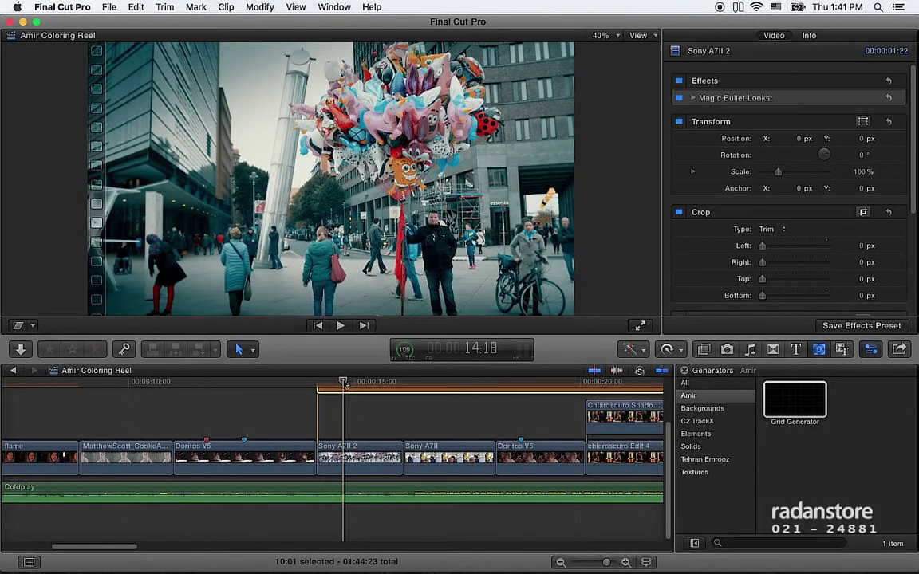
click(352, 384)
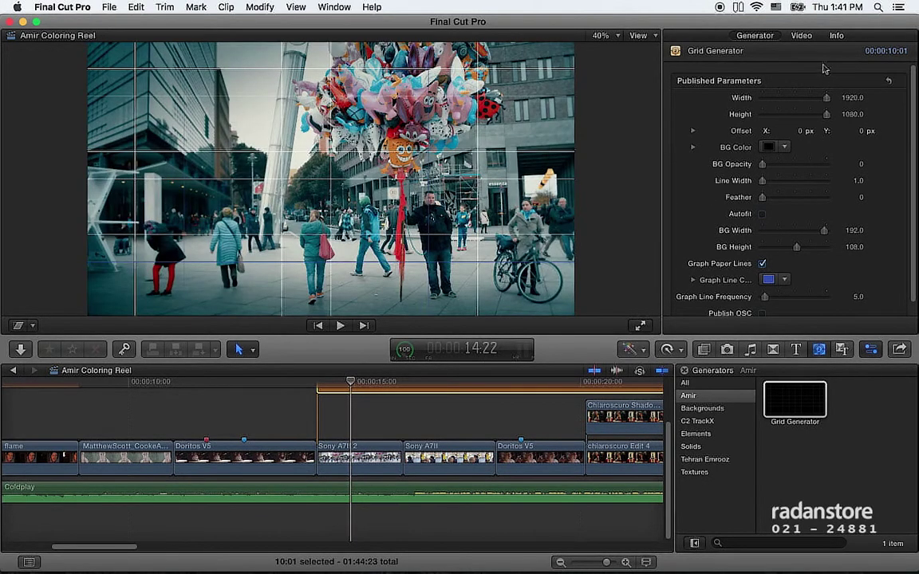
- Set the grid's Line Width to 11.0 in the Generator inspector, then return to Motion
scroll(909, 144, down, 1)
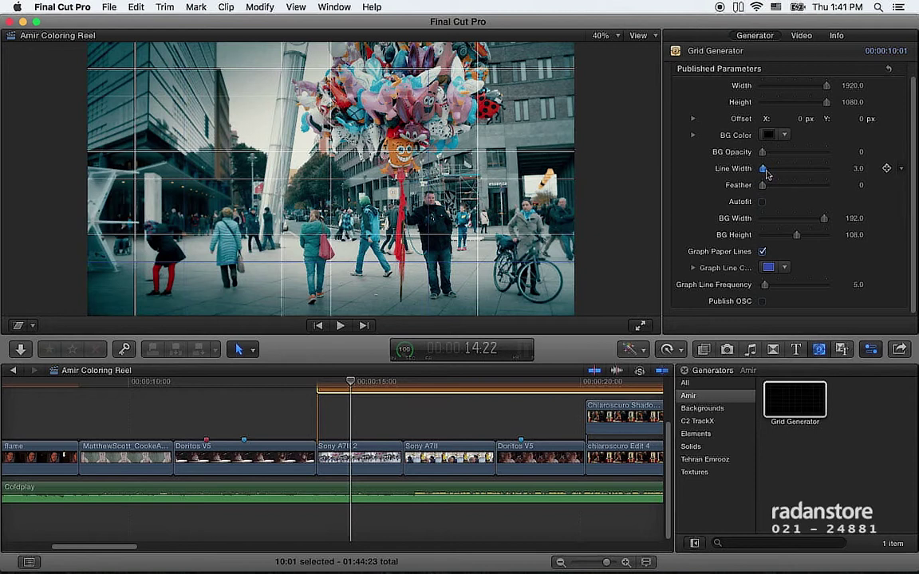
drag(766, 173, 768, 171)
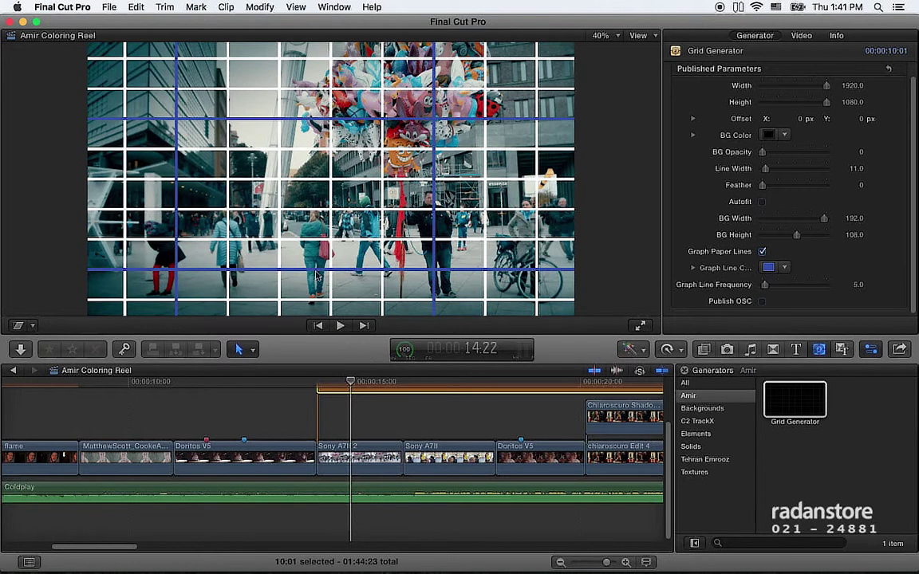
key(super+Tab)
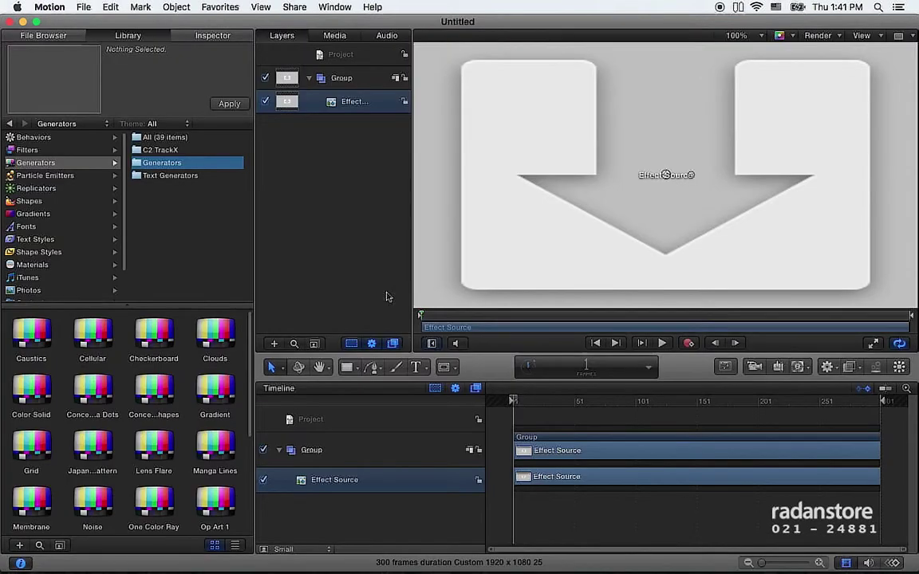
- Preview the Clouds, Checkerboard, Cellular, Color Solid and Caustics generators, then select Grid
key(super+Tab)
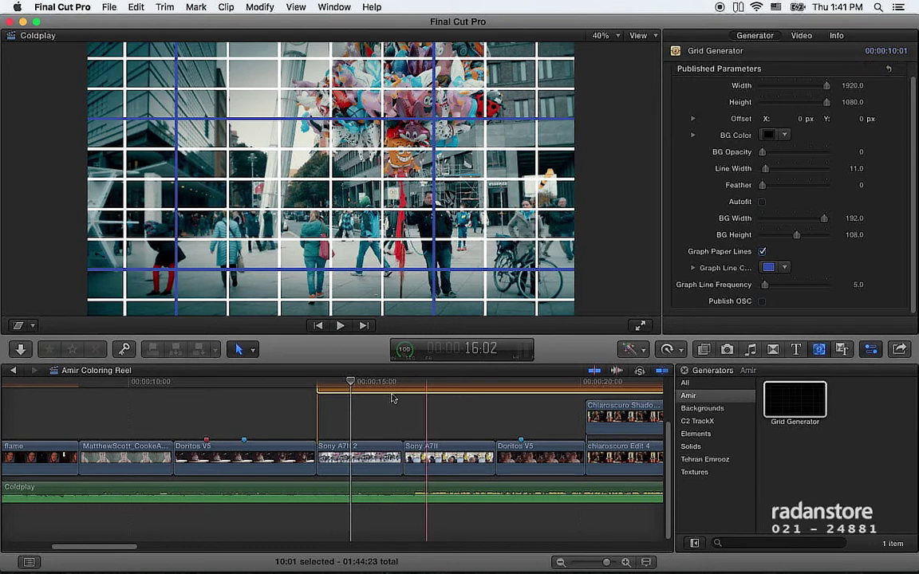
key(super+Tab)
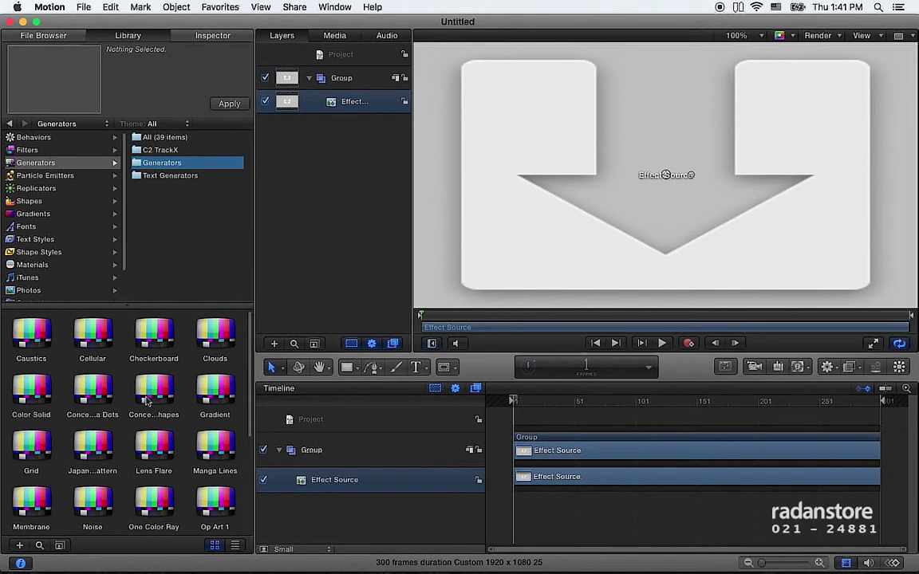
click(211, 335)
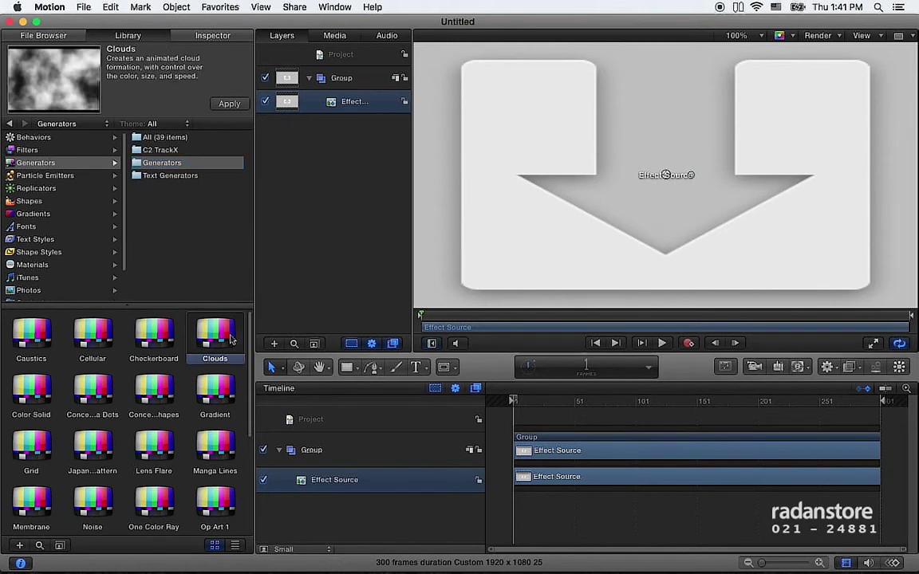
click(153, 335)
click(103, 338)
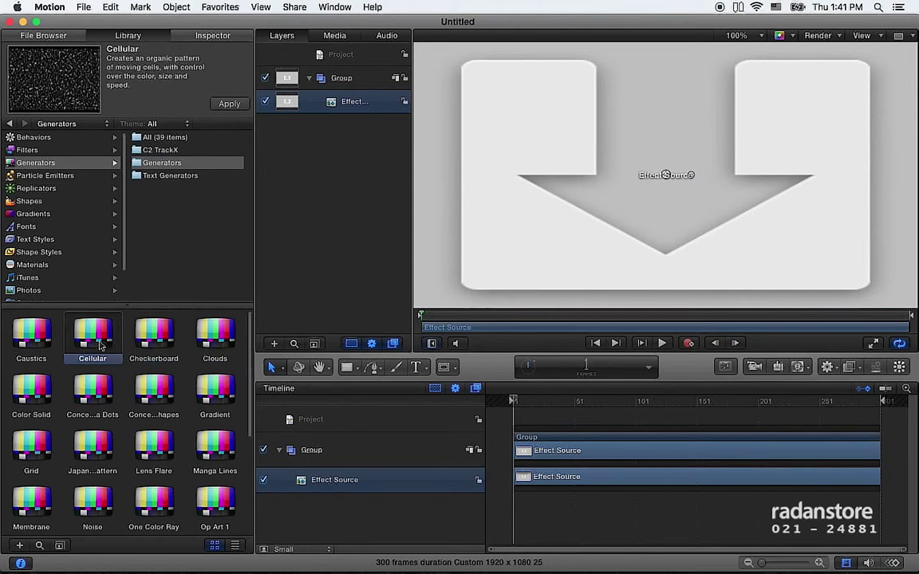
click(47, 393)
click(36, 335)
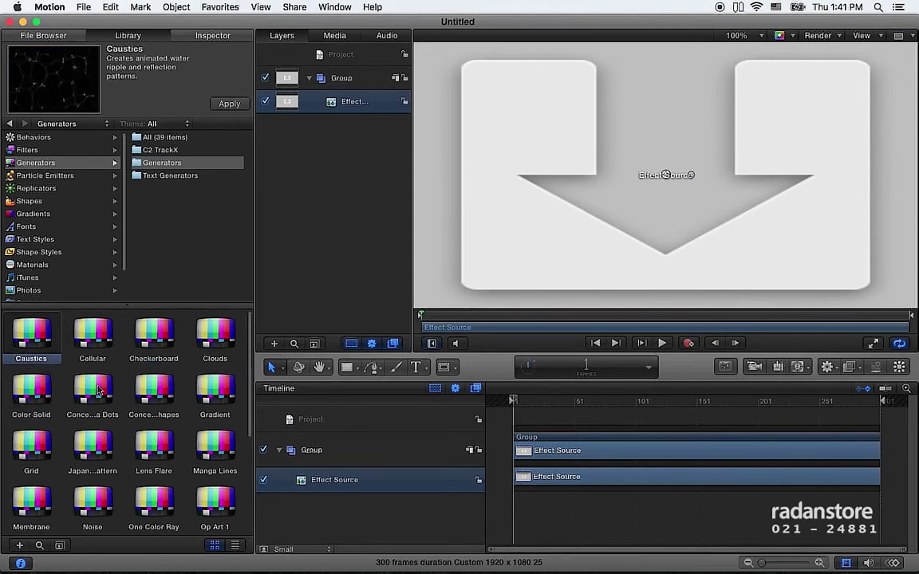
click(31, 448)
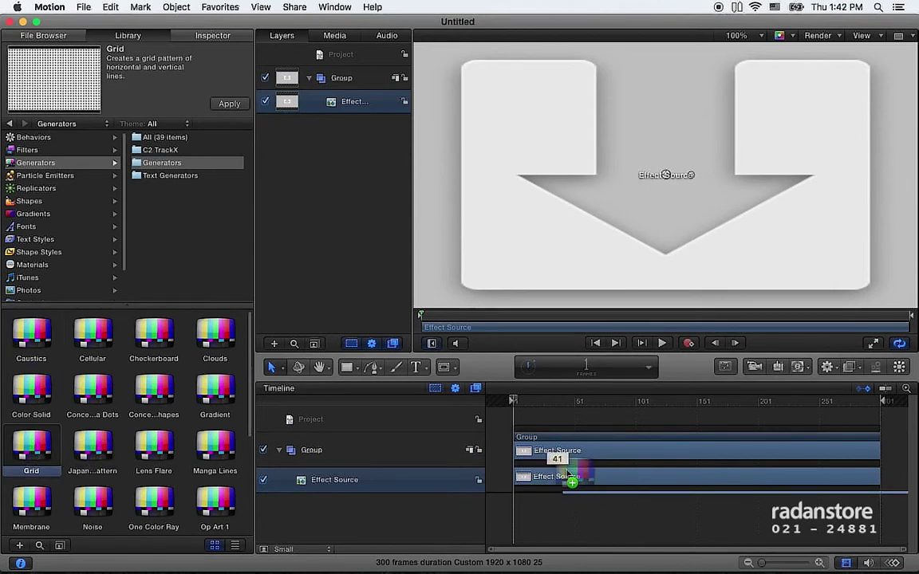
- Drop the Grid generator into the Layers list above Effect Source and show its Inspector parameters
drag(128, 460, 335, 488)
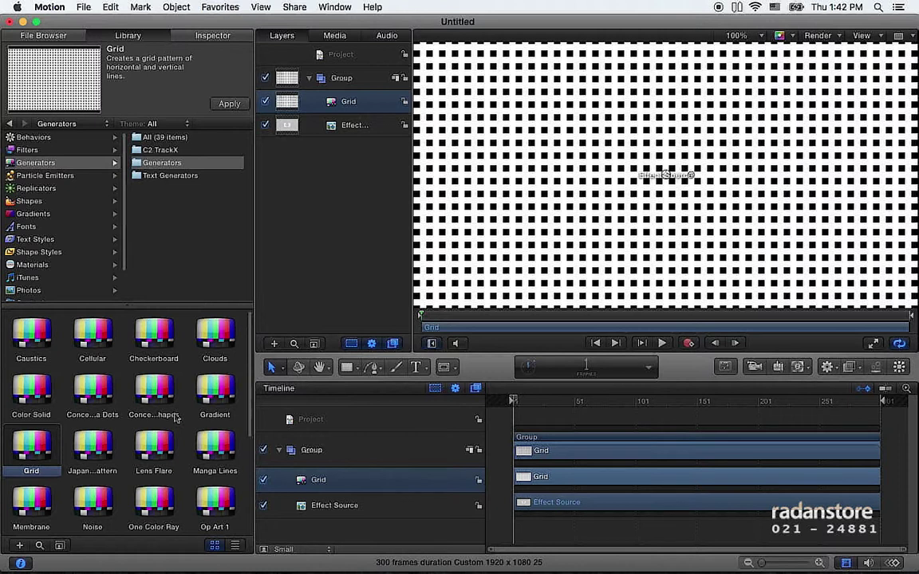
click(197, 33)
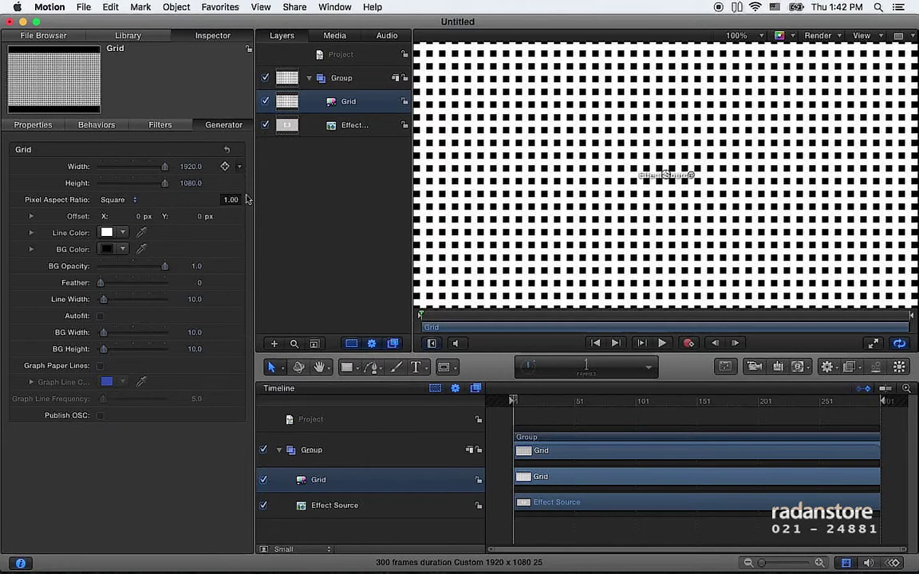
- Choose Publish from the animation menus of both the grid's Width and Height parameters
click(239, 167)
click(239, 167)
click(240, 167)
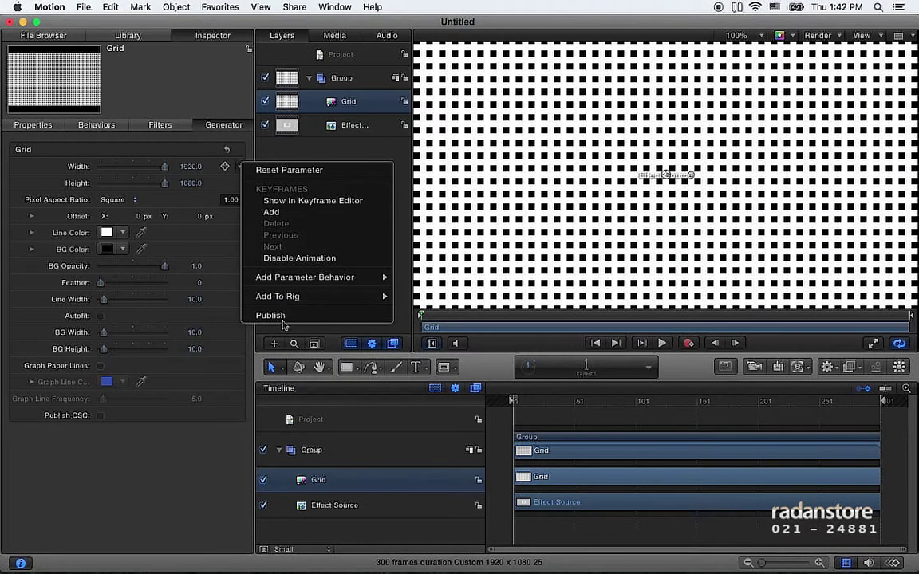
click(257, 292)
click(239, 168)
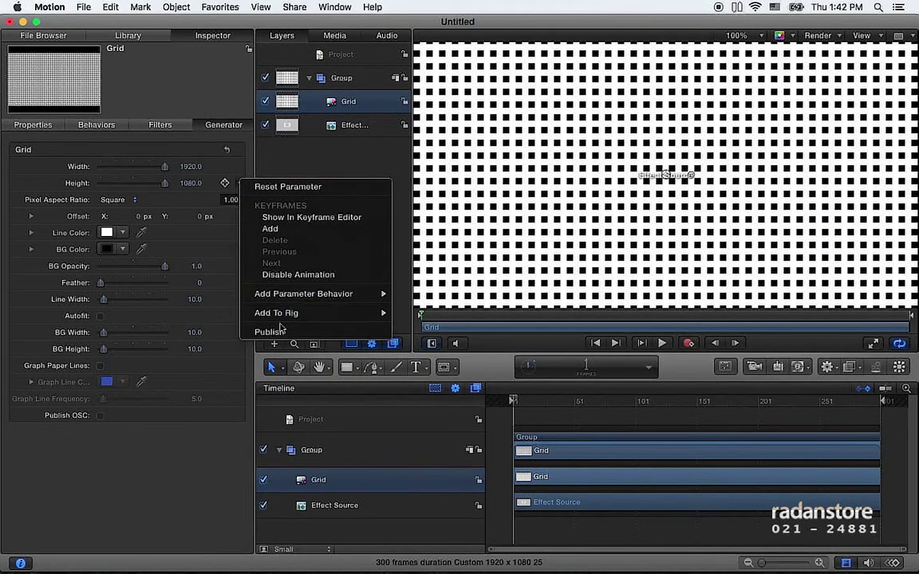
click(253, 299)
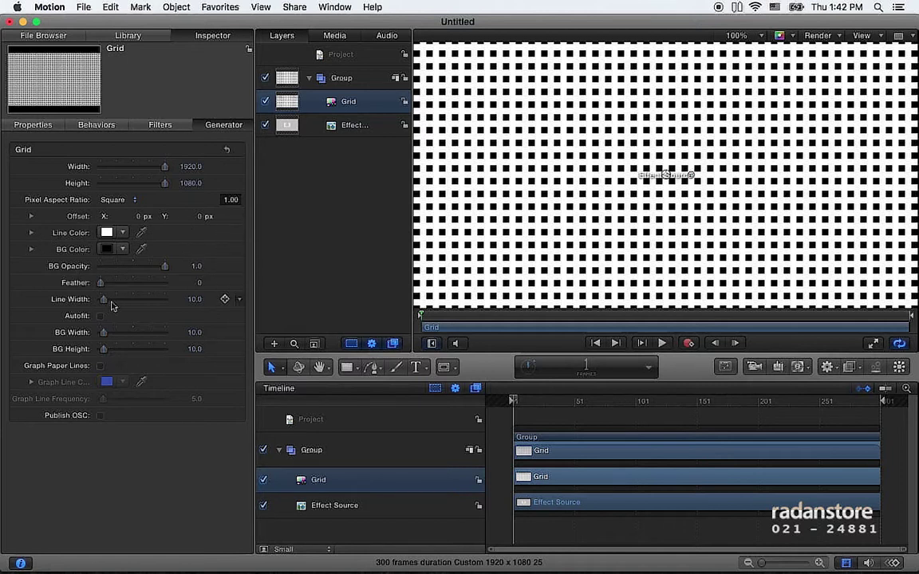
- Set the grid's Line Width to 2
click(196, 300)
text(2)
key(Return)
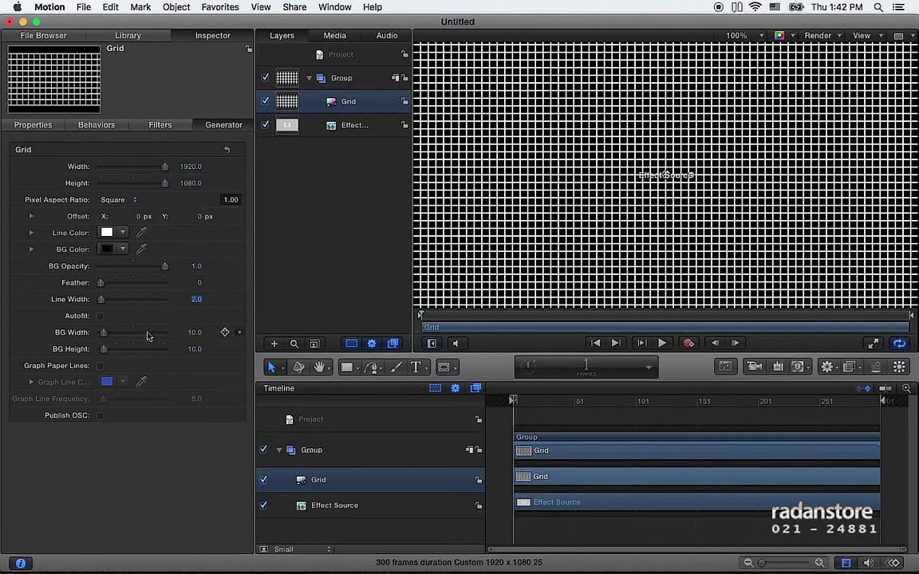
- Set BG Width and BG Height both to 120 for square grid cells
click(195, 332)
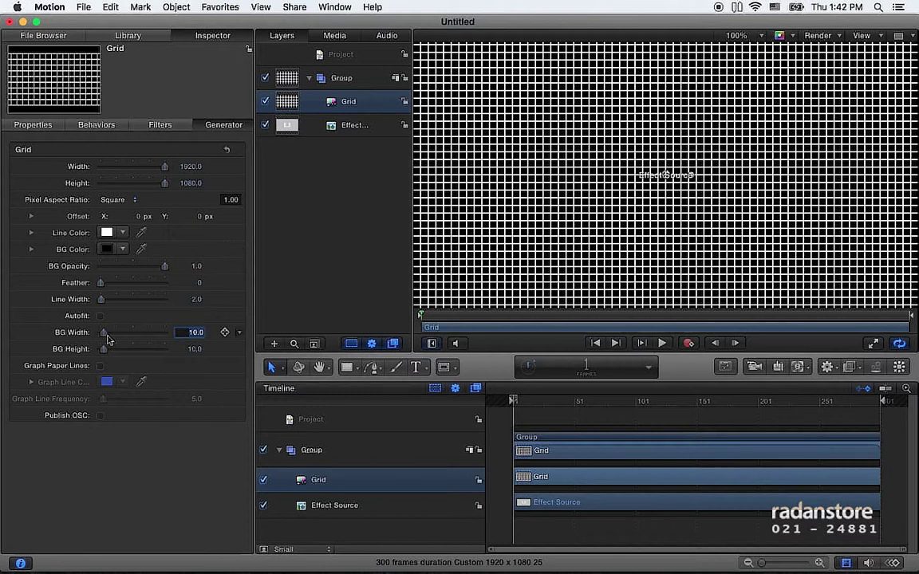
drag(103, 332, 147, 341)
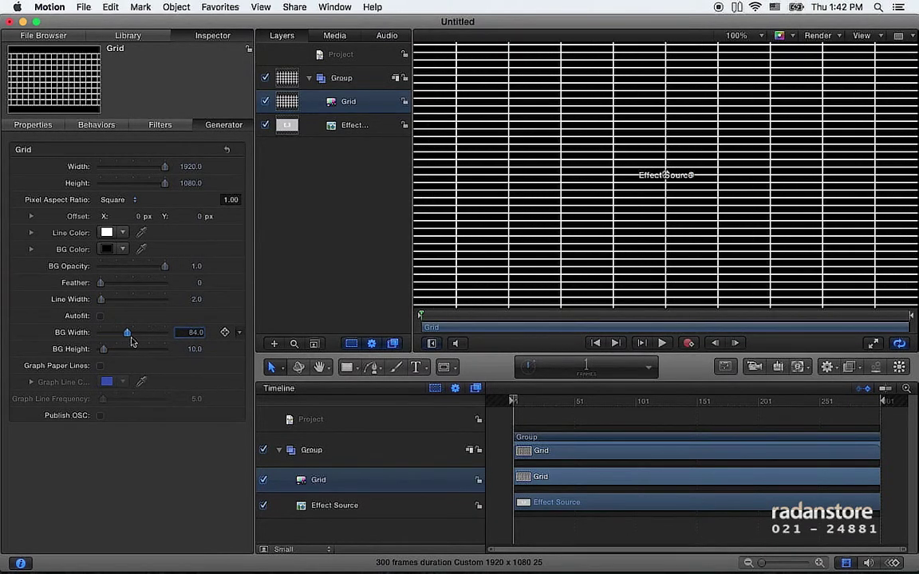
double_click(193, 332)
text(120)
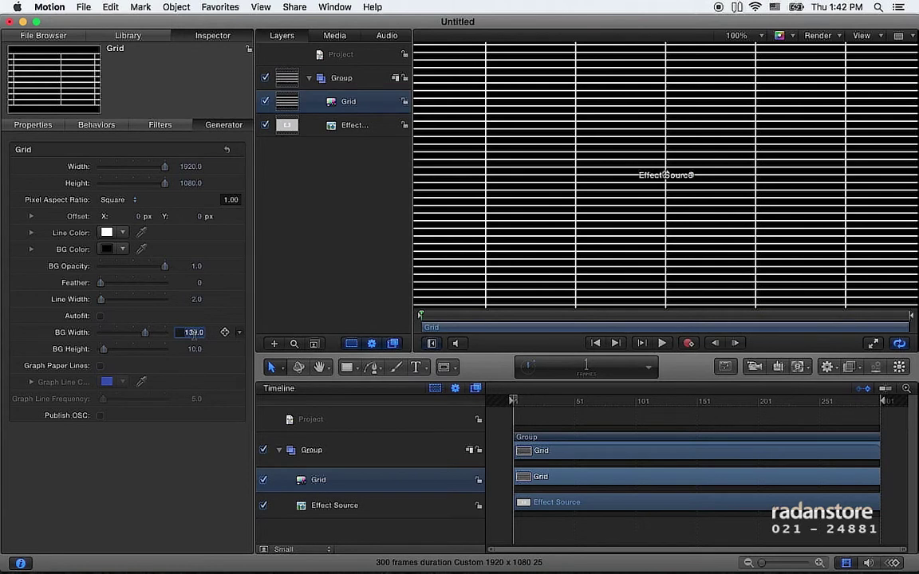
key(Tab)
text(120)
key(Return)
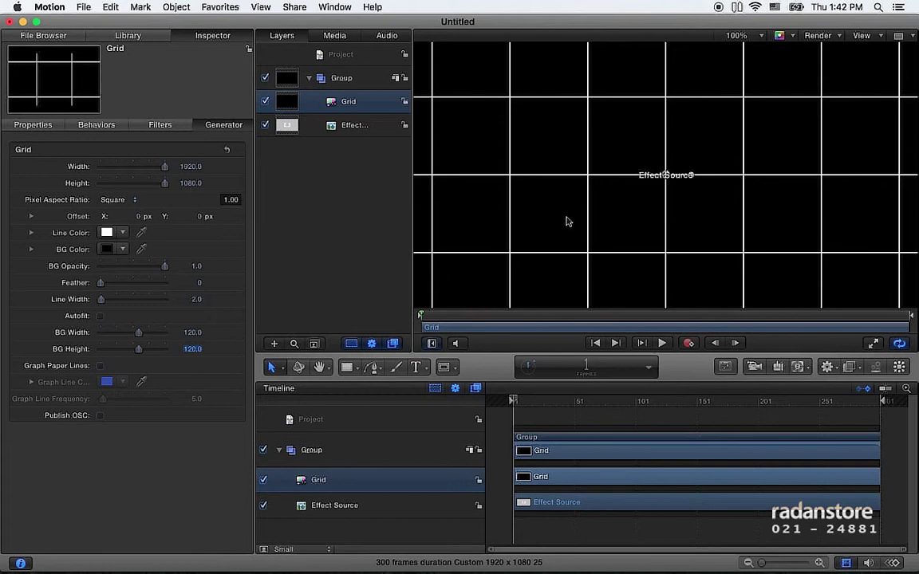
- Publish the BG Width and BG Height parameters with the whole grid fitted in the canvas
key(shift+z)
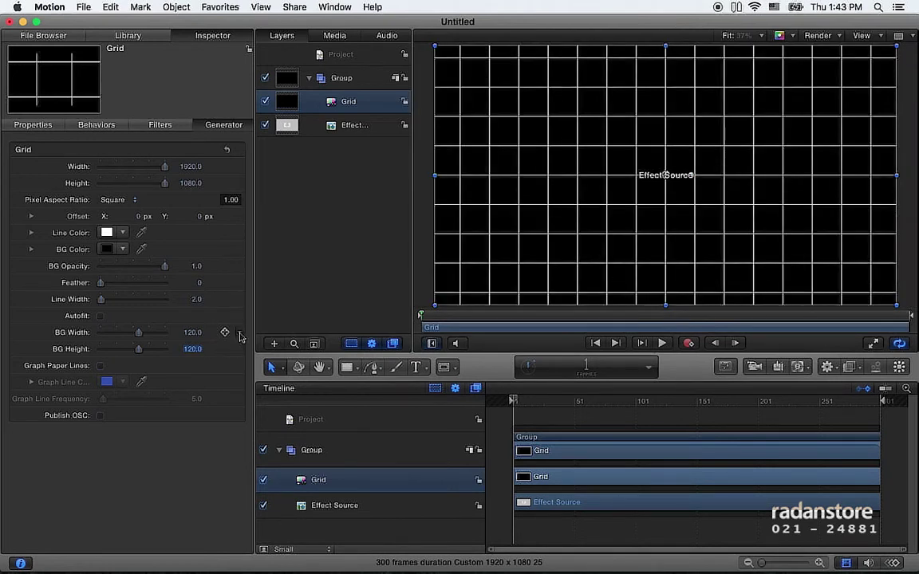
click(241, 337)
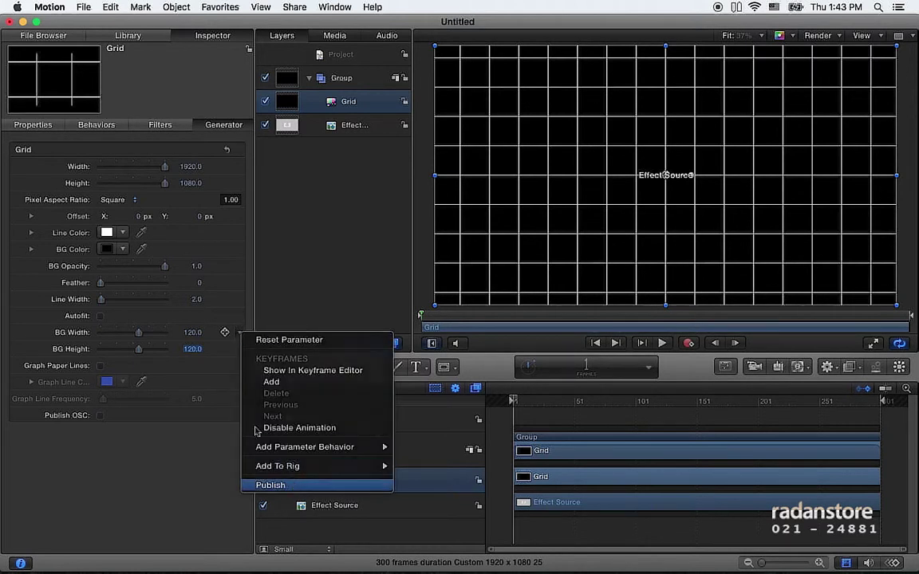
click(268, 484)
click(238, 351)
click(267, 500)
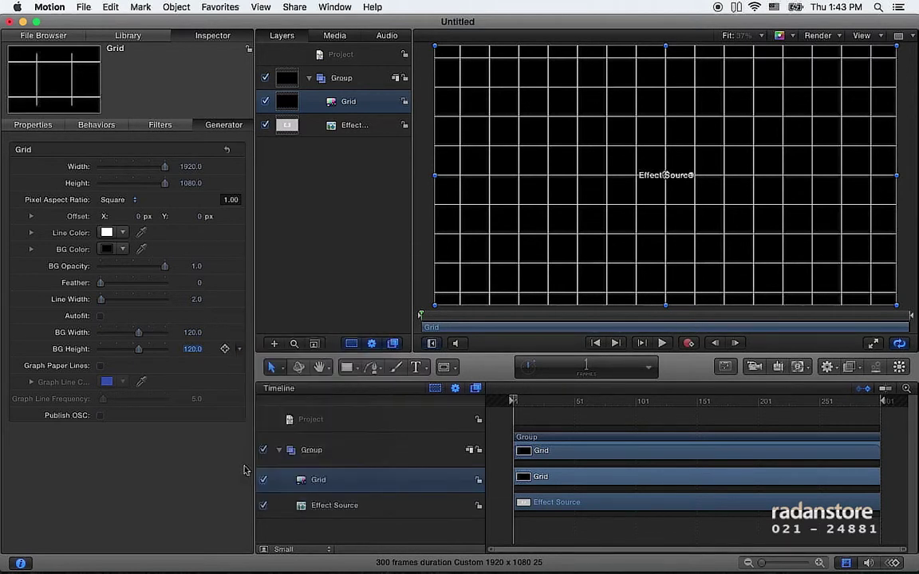
- Check the published Grid Generator in Final Cut Pro at 15:00, then return to Motion
key(super+Tab)
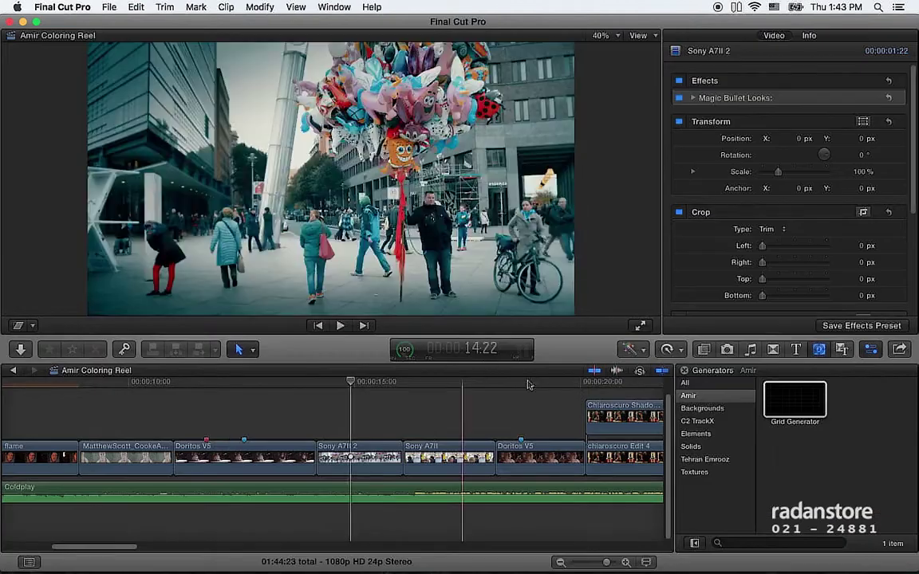
click(355, 395)
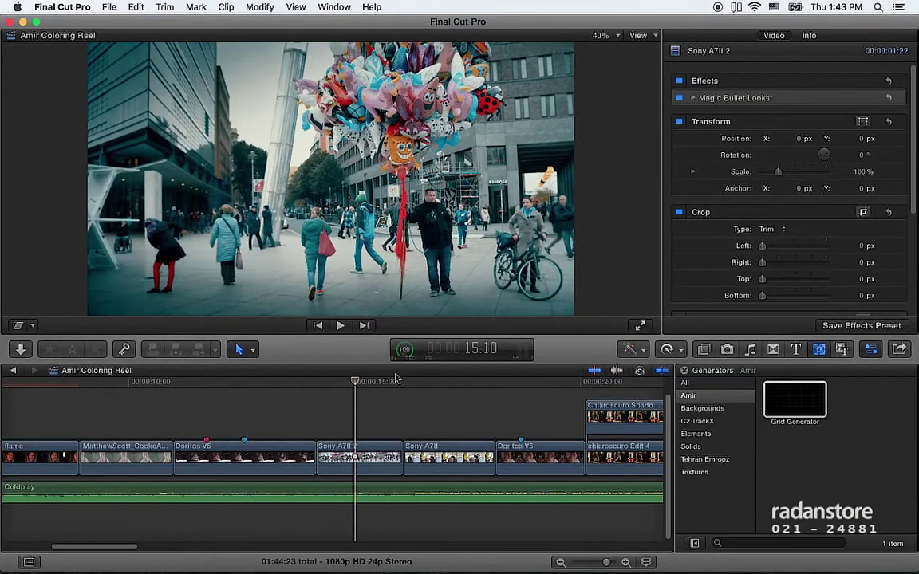
click(788, 409)
click(788, 410)
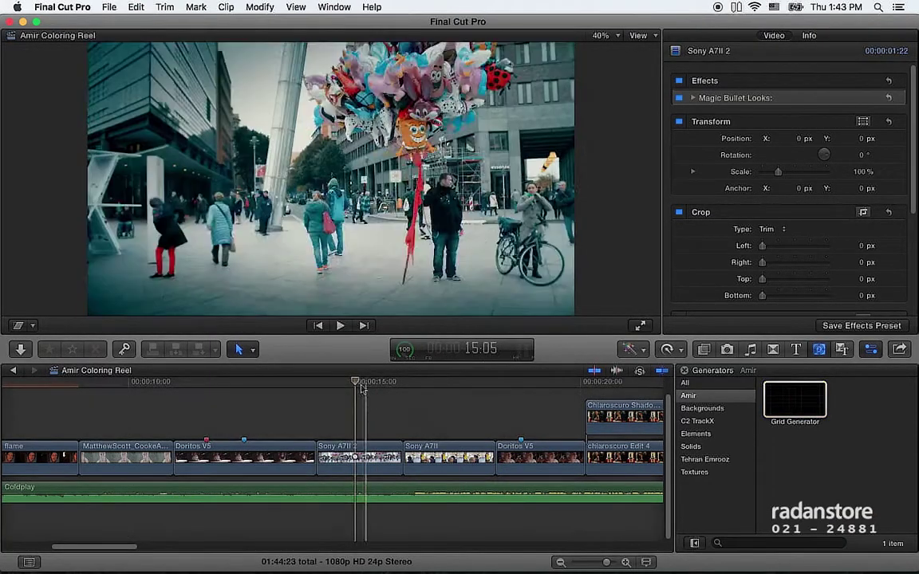
click(355, 385)
key(super+Tab)
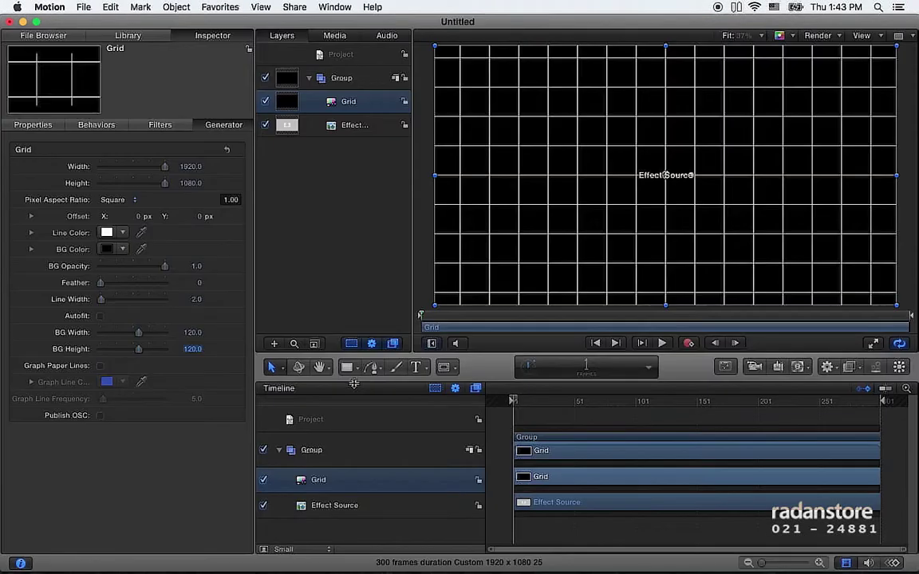
- Swap the left pane from the Inspector to the Library showing the Generators folder
click(120, 30)
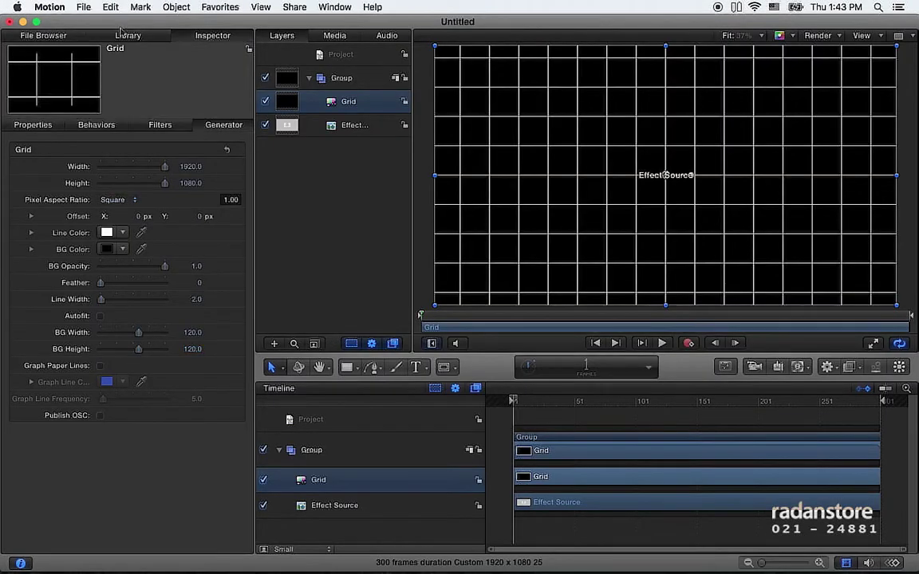
click(124, 37)
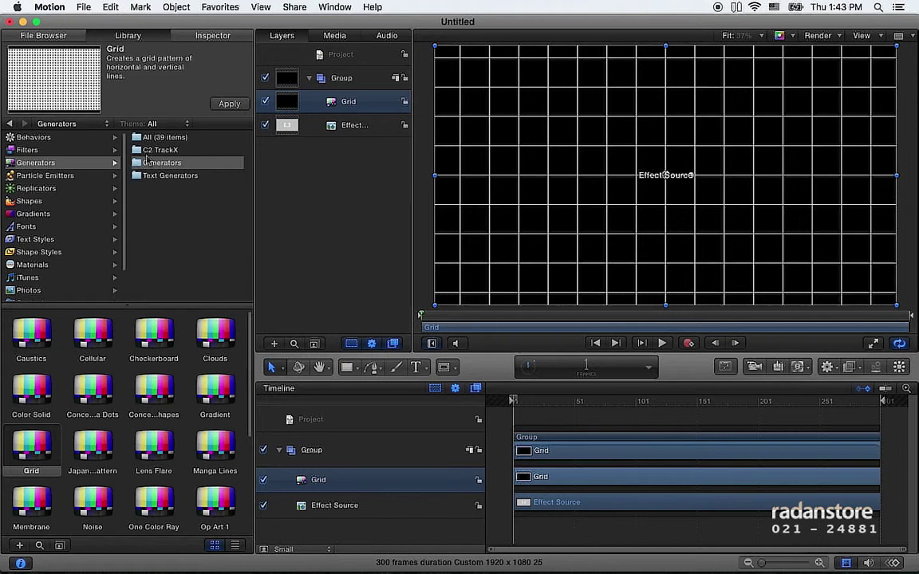
- Browse Filters, Particle Emitters and Replicators, previewing Chemical Experiment and Branches
click(27, 150)
click(68, 162)
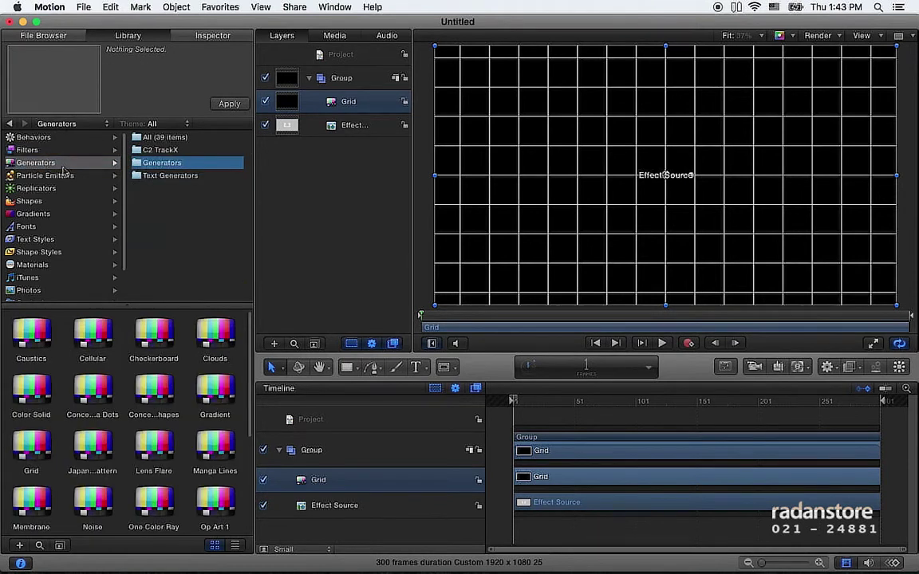
click(65, 175)
click(56, 162)
click(50, 188)
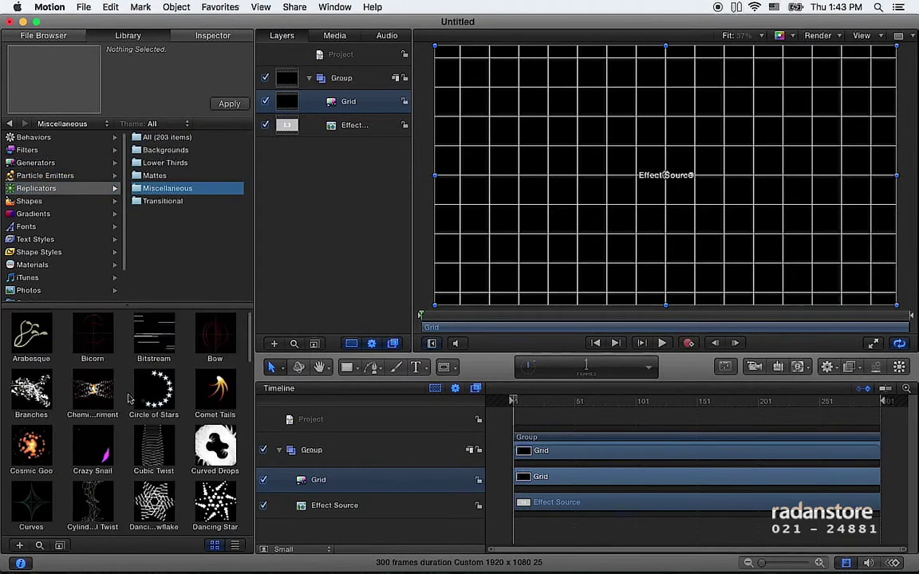
click(103, 399)
click(31, 391)
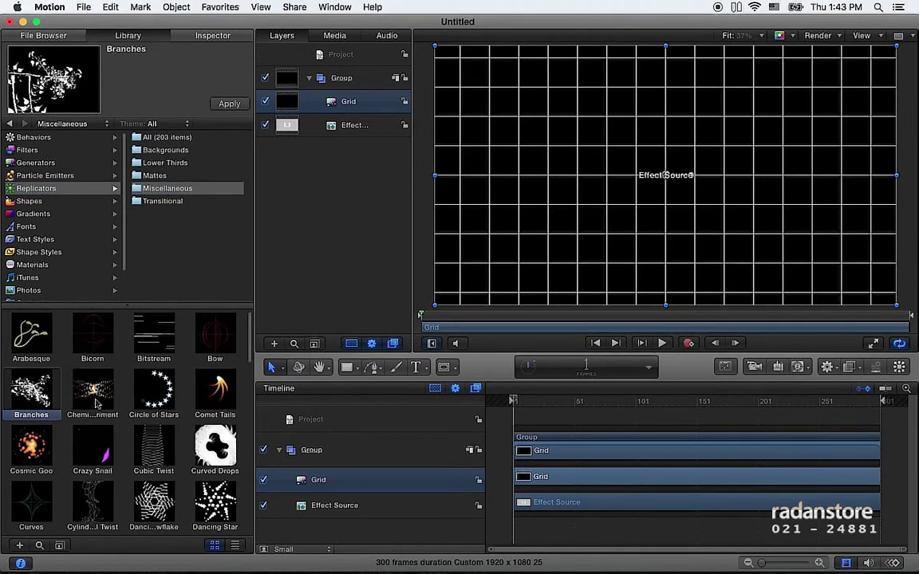
- Scroll the Miscellaneous replicator thumbnails and preview Swoopy Star
scroll(96, 405, down, 3)
scroll(96, 405, down, 2)
scroll(96, 405, down, 3)
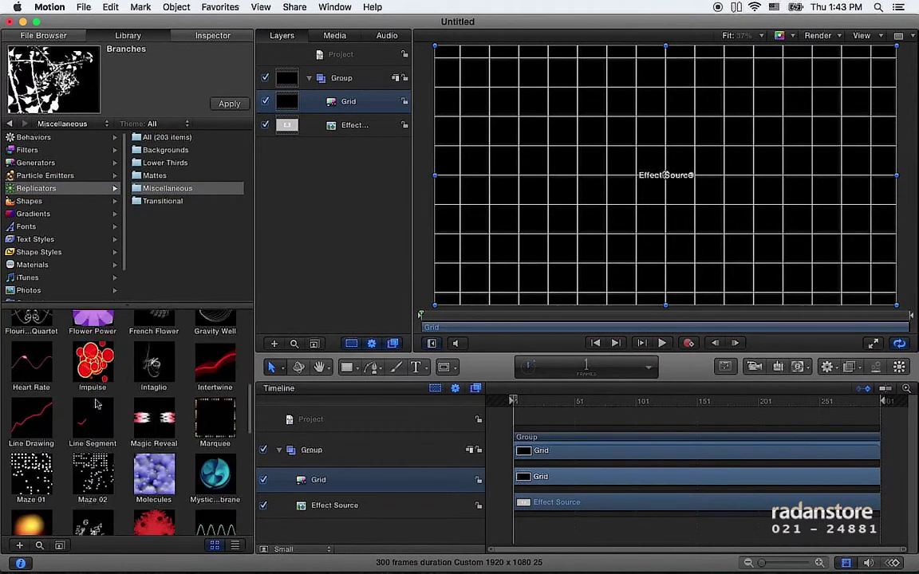
scroll(128, 439, down, 2)
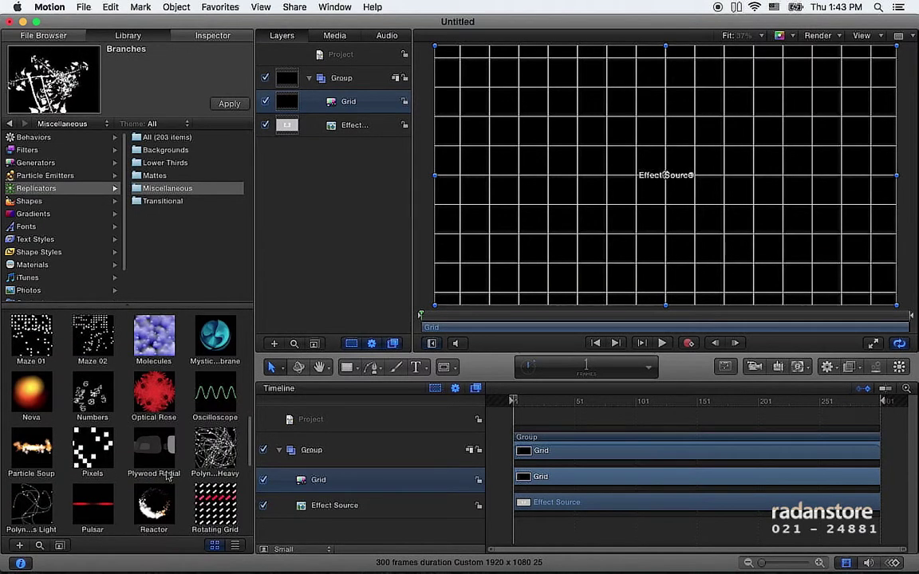
scroll(168, 476, down, 1)
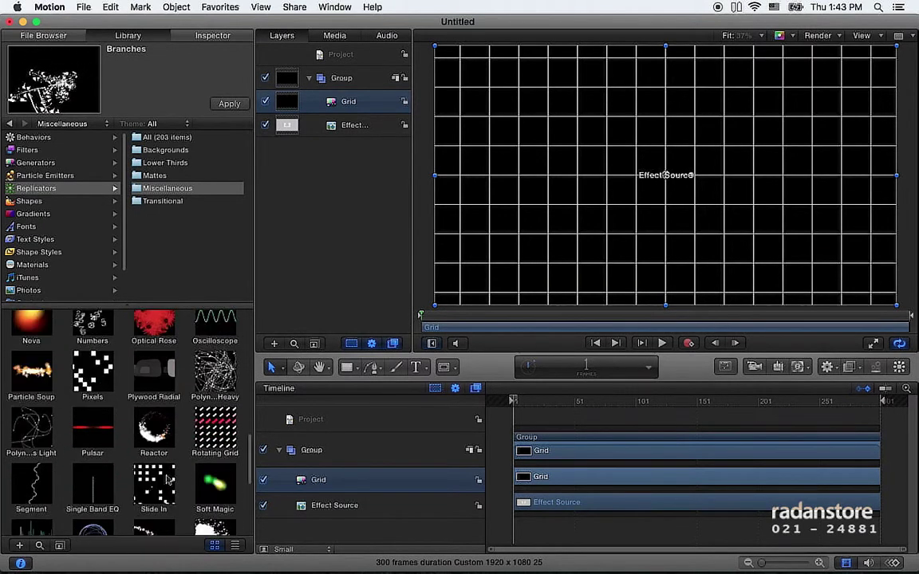
scroll(167, 476, down, 4)
scroll(168, 478, down, 2)
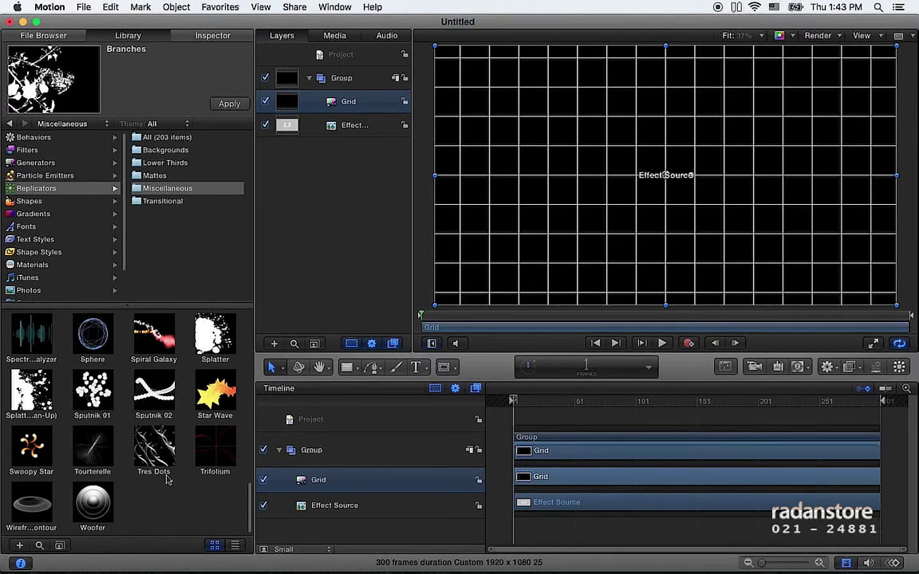
scroll(168, 478, up, 1)
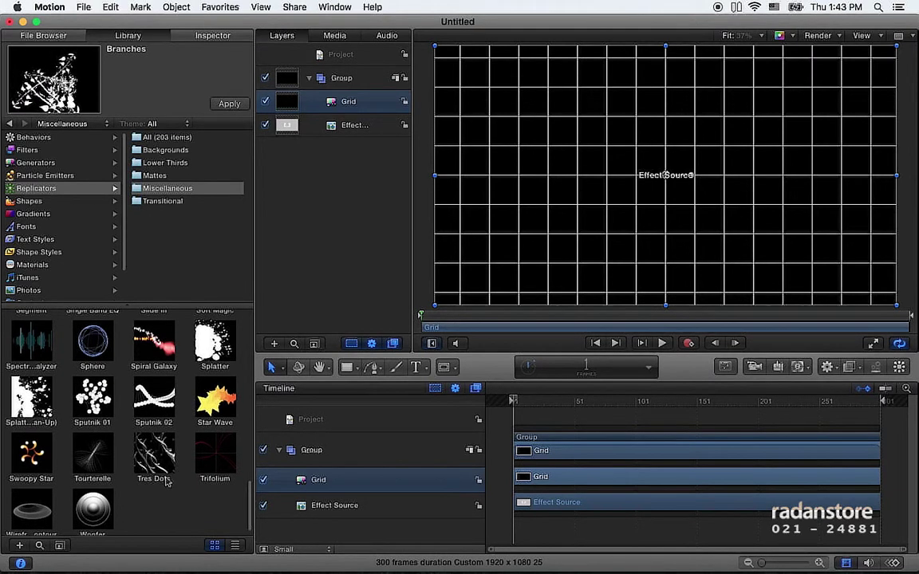
click(32, 456)
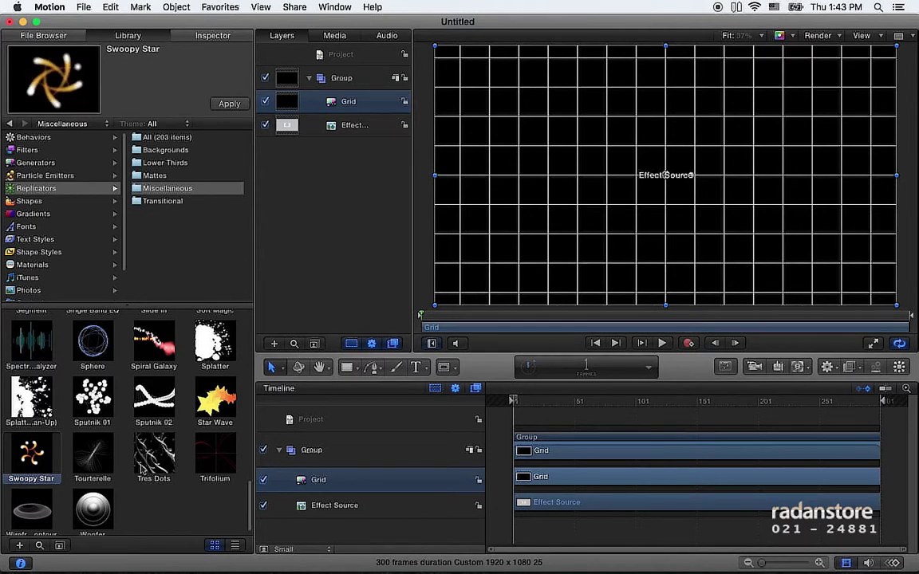
scroll(139, 470, up, 3)
scroll(136, 468, up, 3)
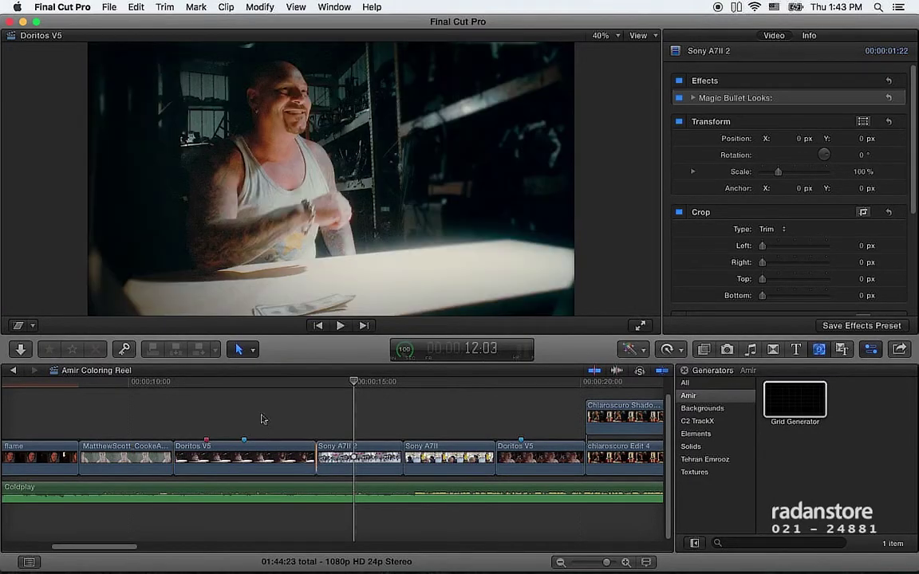
- Park the Final Cut Pro playhead at 00:00:14:16 on the balloon-vendor street shot
click(132, 384)
click(340, 383)
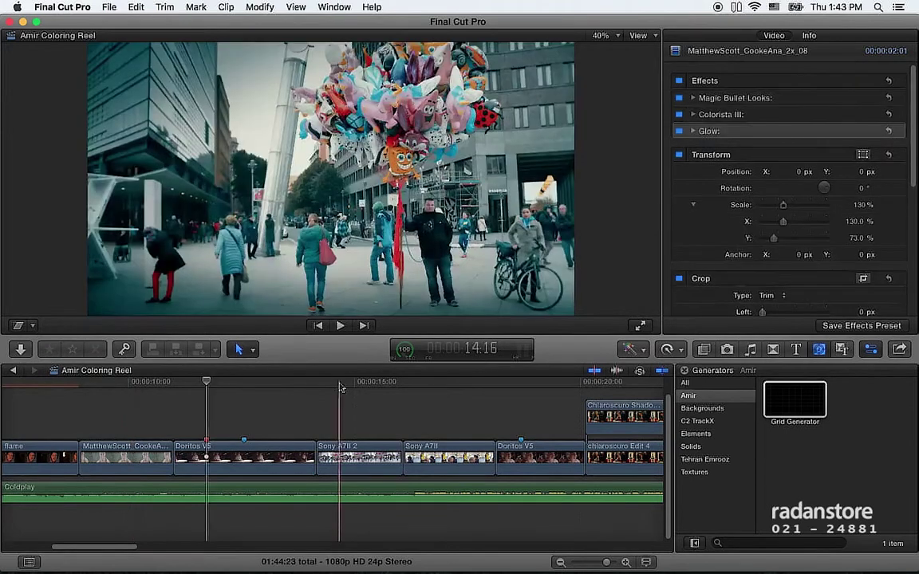